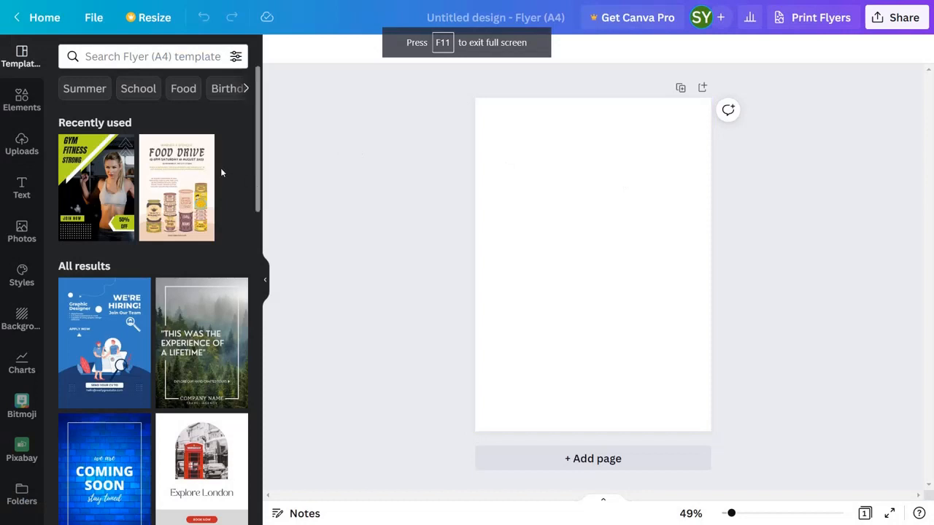
Add a square shape to the blank flyer and stretch it sideways into a rectangle spanning the full page width.
click(11, 105)
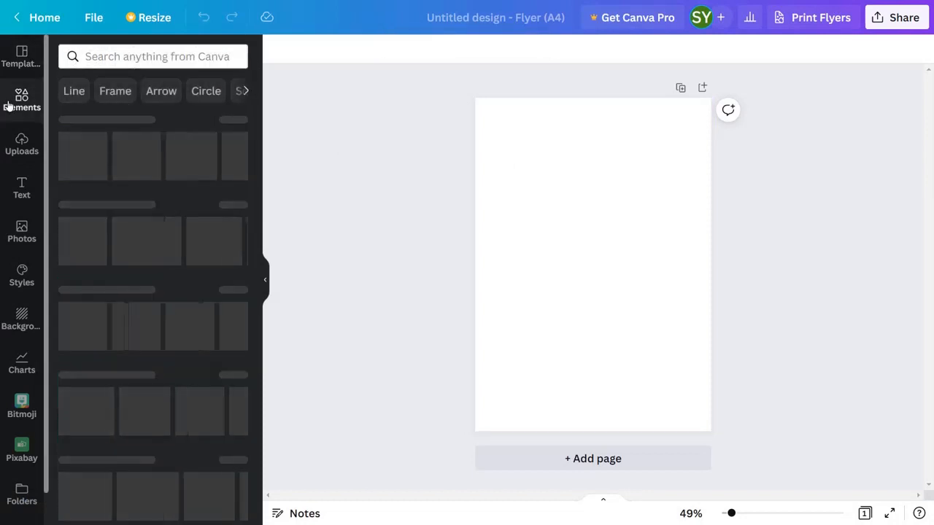
click(71, 235)
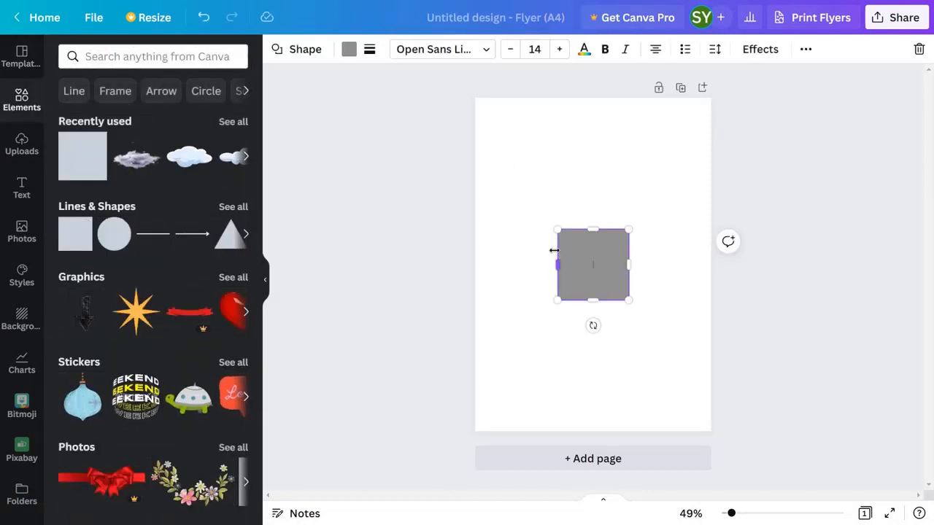
drag(556, 264, 481, 264)
drag(629, 264, 710, 265)
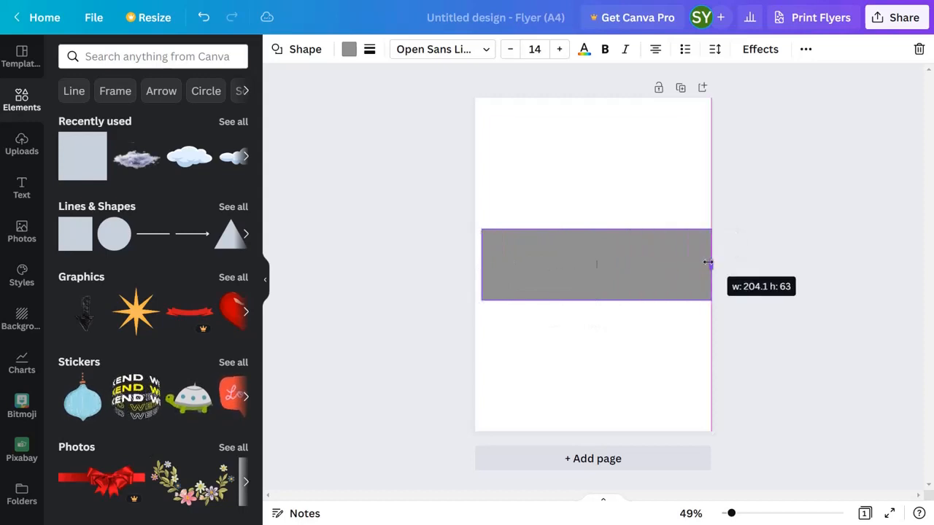
Place the rectangle along the page's bottom edge and fill it with green #52A230.
click(70, 355)
click(102, 356)
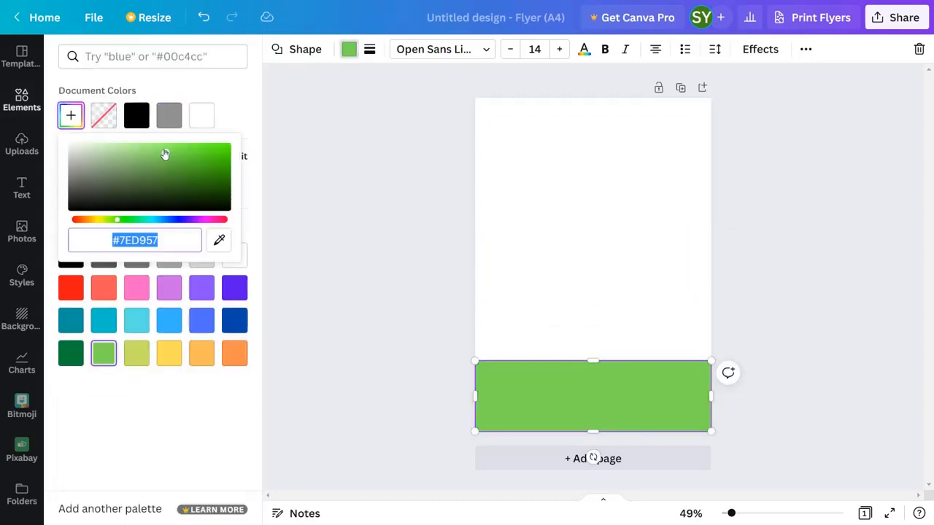
drag(164, 154, 176, 169)
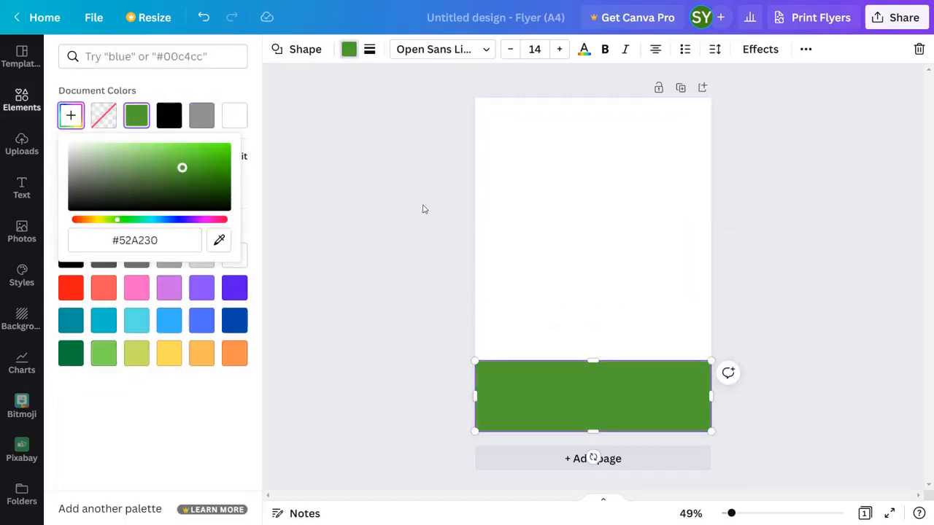
Search the elements for "grass on mound" and place a flat grassy mound partly off the page at the lower-left corner.
click(22, 100)
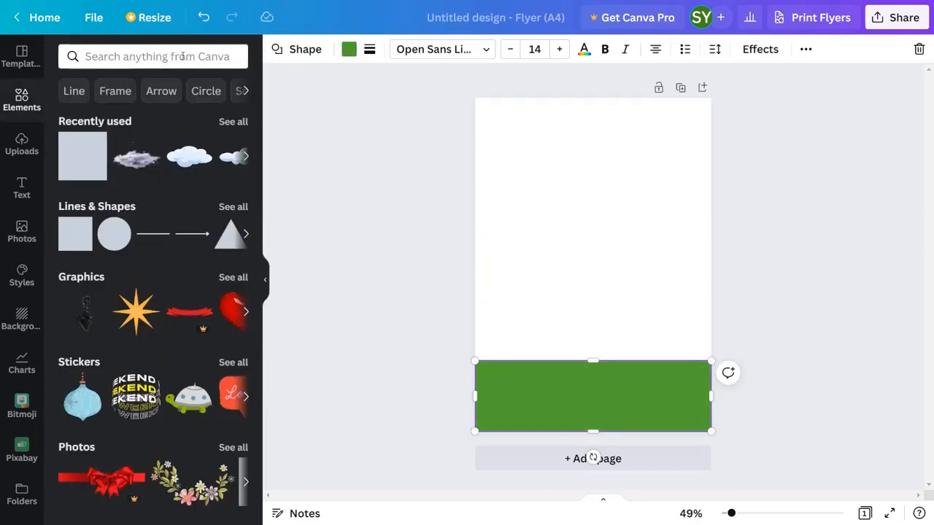
click(182, 56)
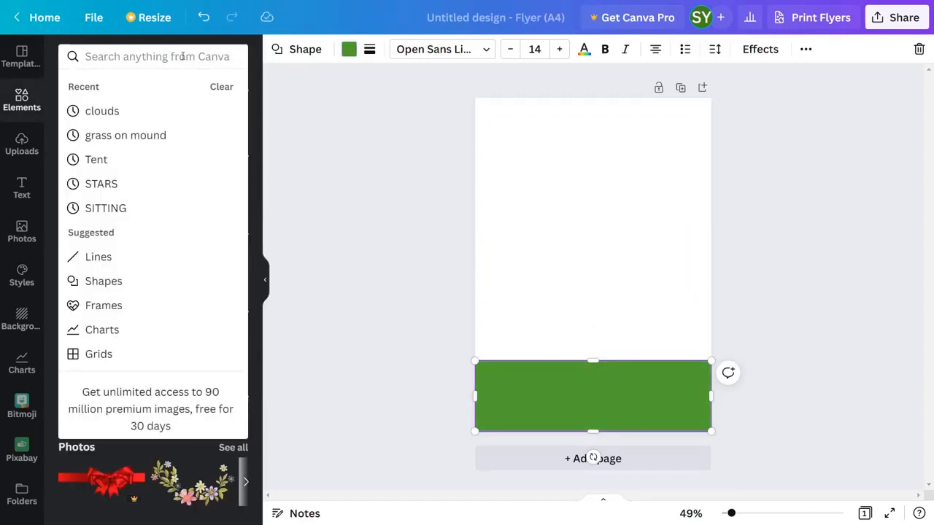
text(grass)
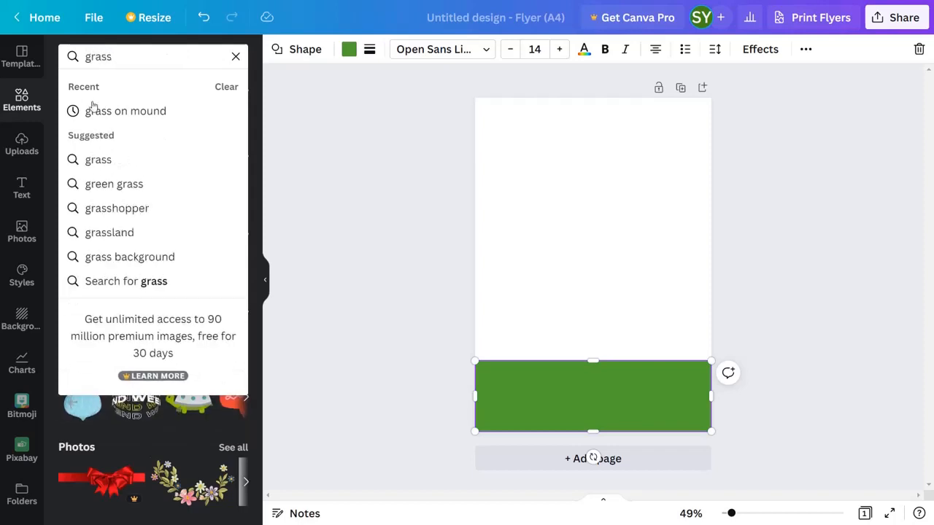
click(129, 113)
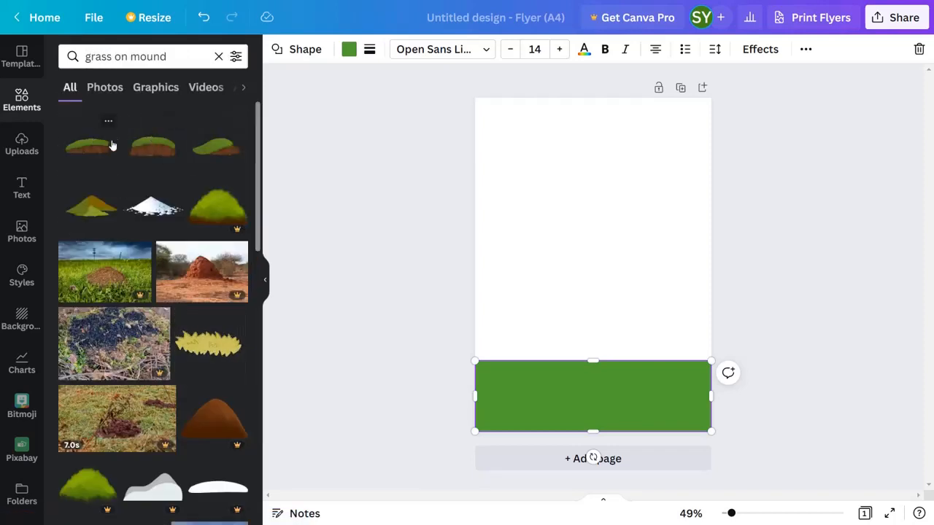
click(111, 145)
drag(544, 284, 472, 392)
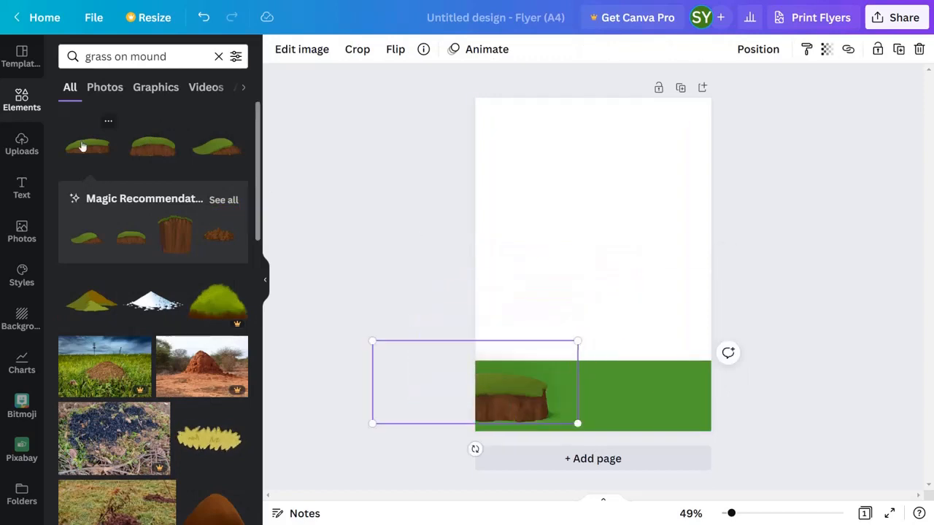
Add a grassy mound at the page's lower-right edge and another one stacked behind the lower-left mound.
click(83, 147)
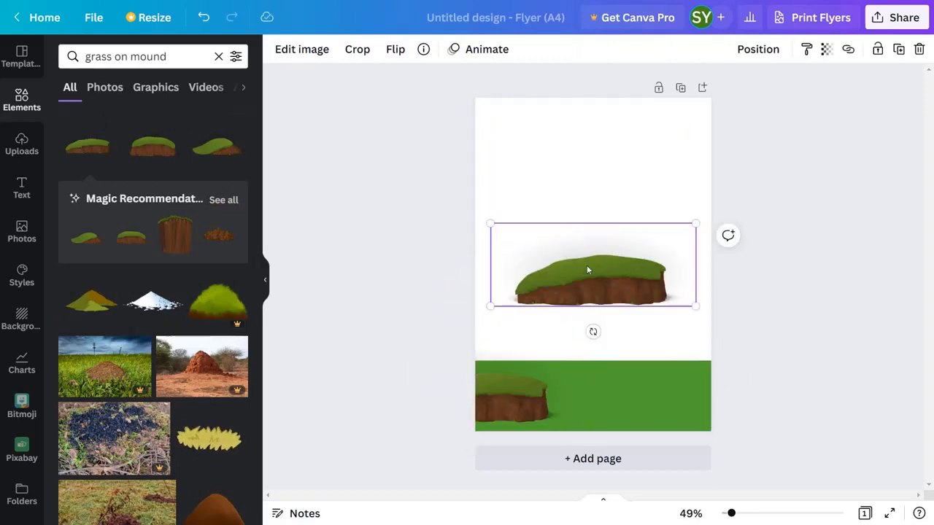
drag(587, 270, 722, 376)
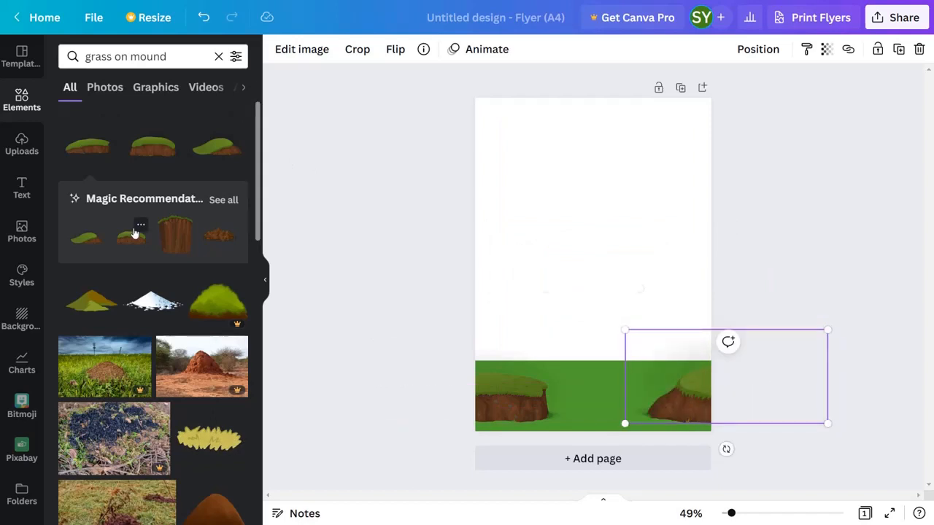
click(134, 235)
drag(546, 288, 415, 355)
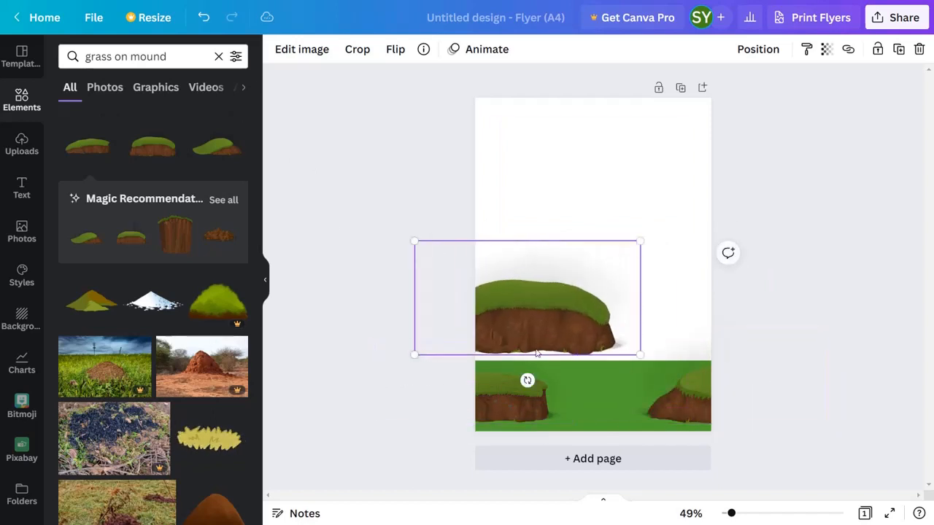
drag(536, 321, 455, 356)
Search the elements for "tree" and place a fir tree on the mounds at the flyer's left edge.
click(218, 56)
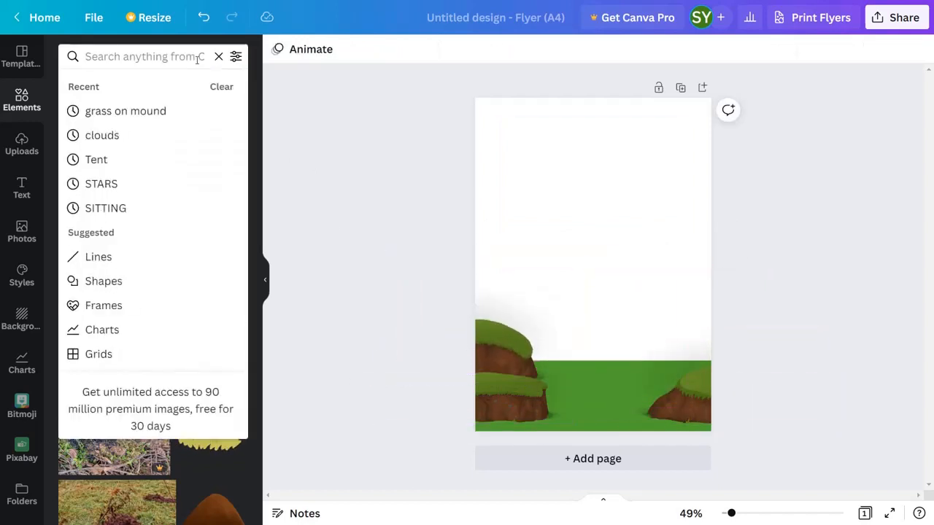
text(tree)
key(Return)
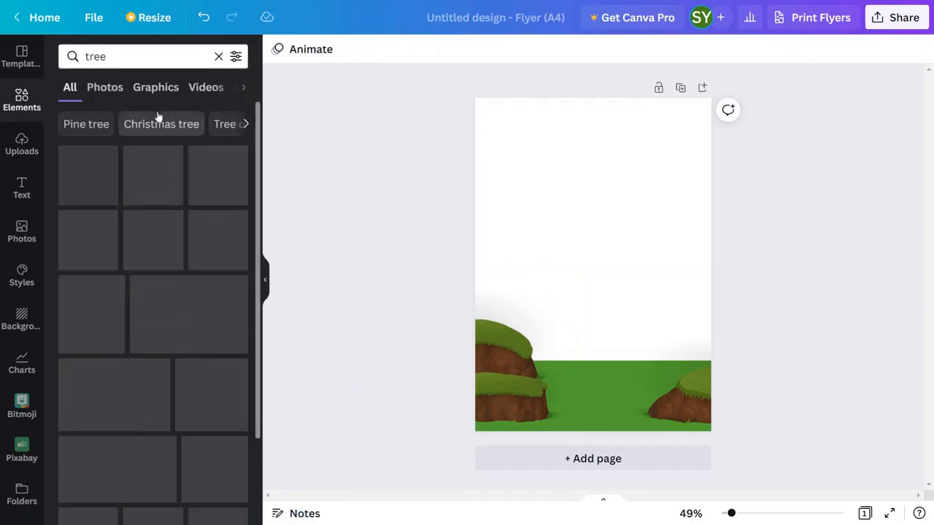
scroll(147, 209, down, 5)
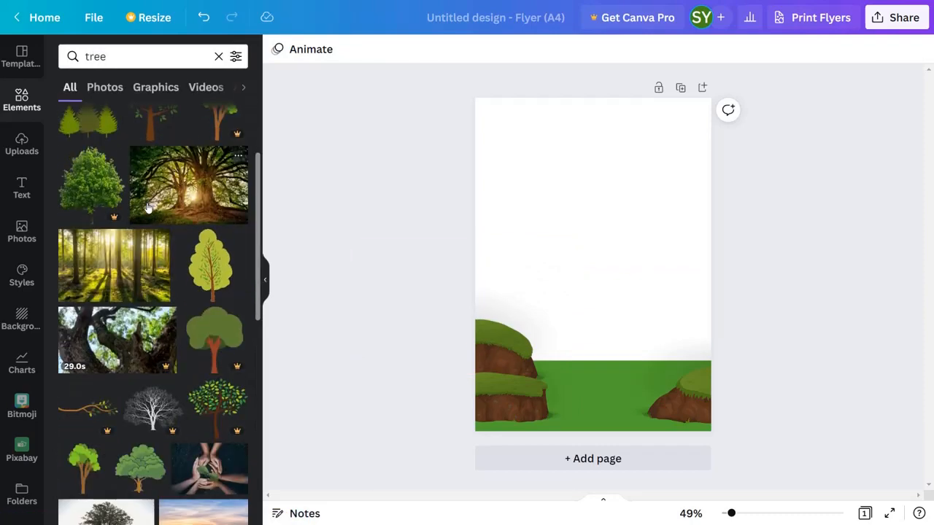
scroll(147, 209, down, 2)
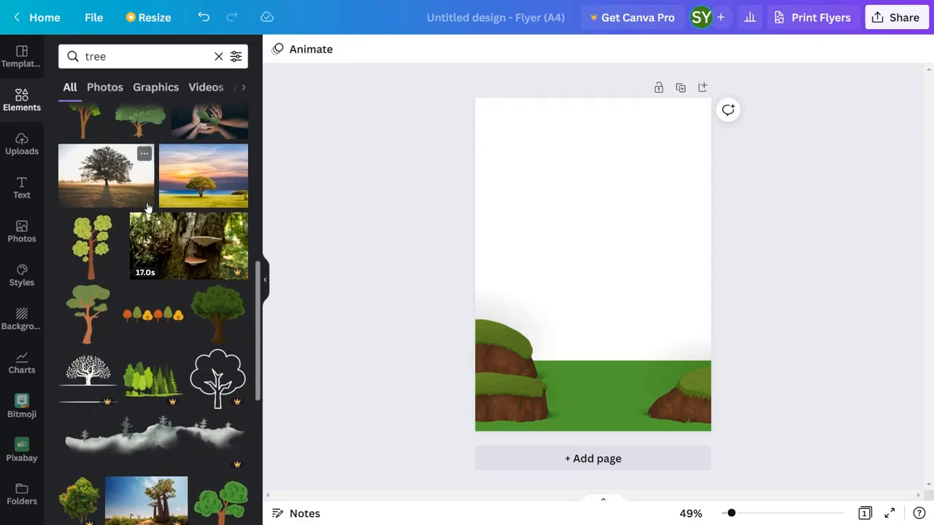
scroll(147, 209, down, 8)
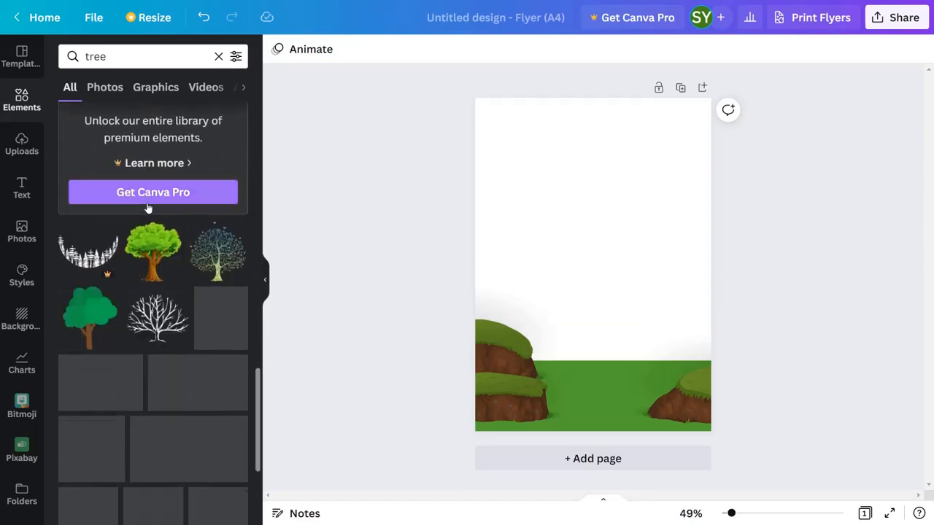
scroll(147, 209, down, 10)
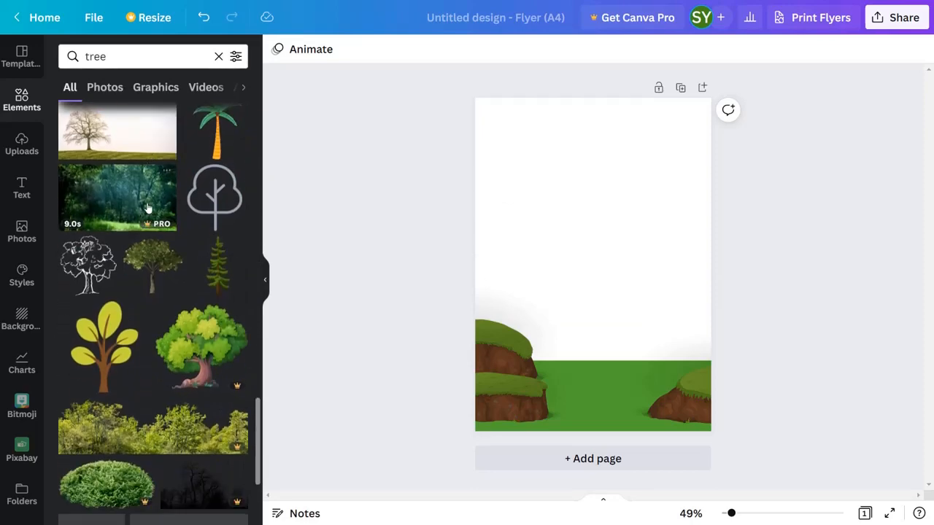
scroll(147, 209, down, 1)
click(211, 237)
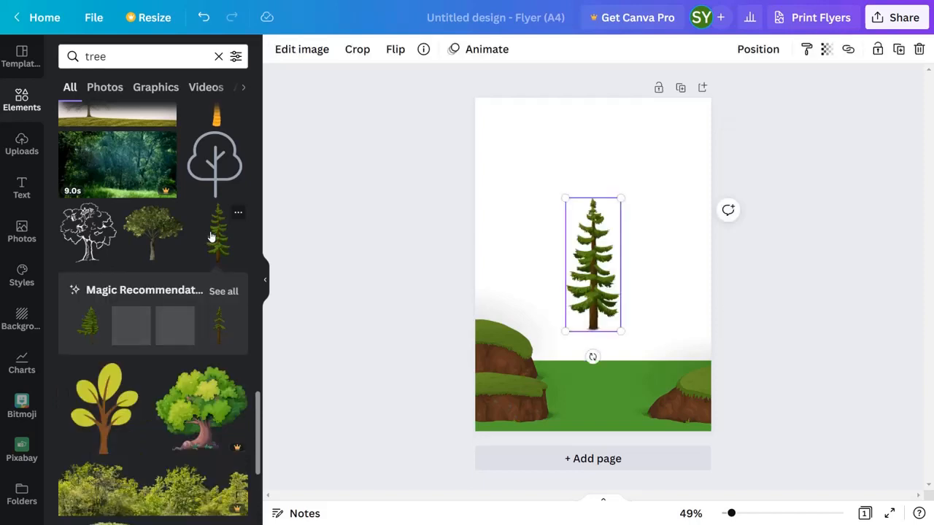
drag(593, 259, 492, 303)
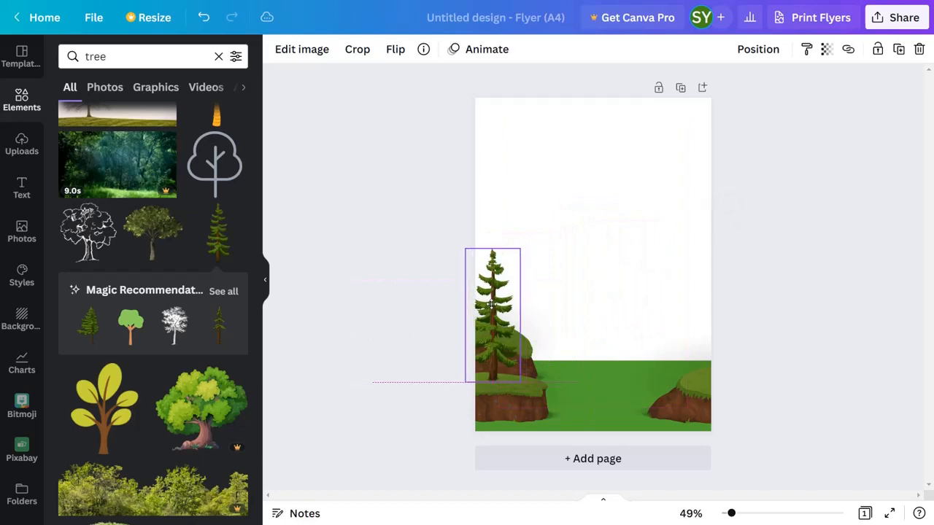
Place a fuller fir tree on the right mound and a slender fir tree beside the one on the left.
click(87, 324)
drag(583, 254, 676, 310)
click(226, 319)
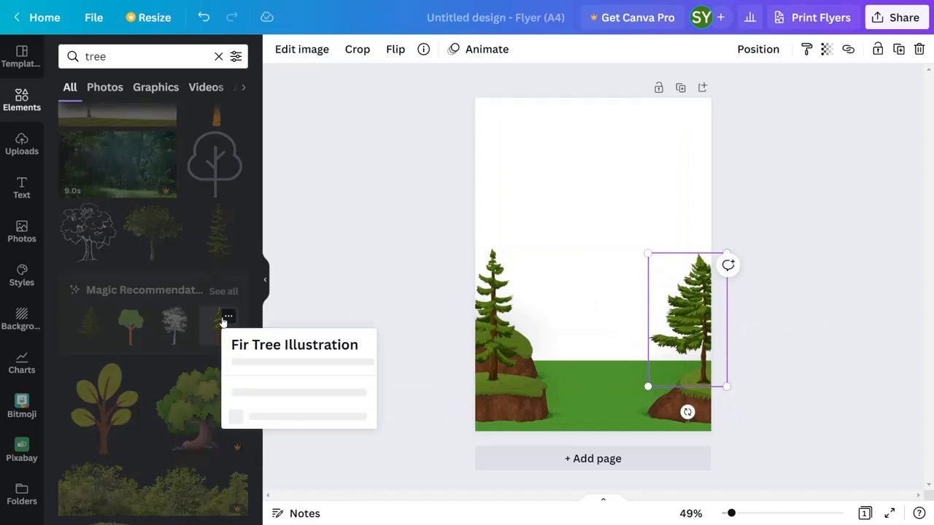
click(209, 329)
click(210, 329)
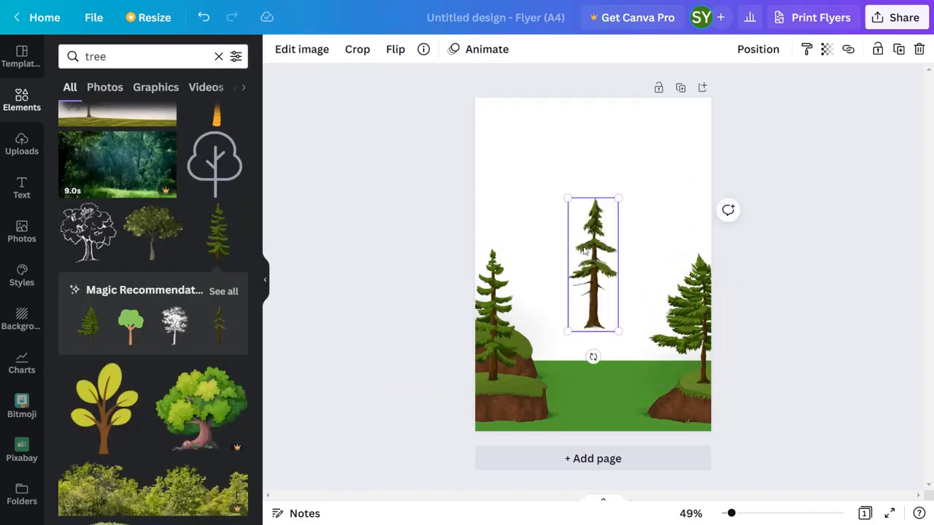
drag(583, 251, 483, 253)
click(490, 365)
Search the elements for "Tent" and add the green and orange dome tent to the flyer.
click(135, 61)
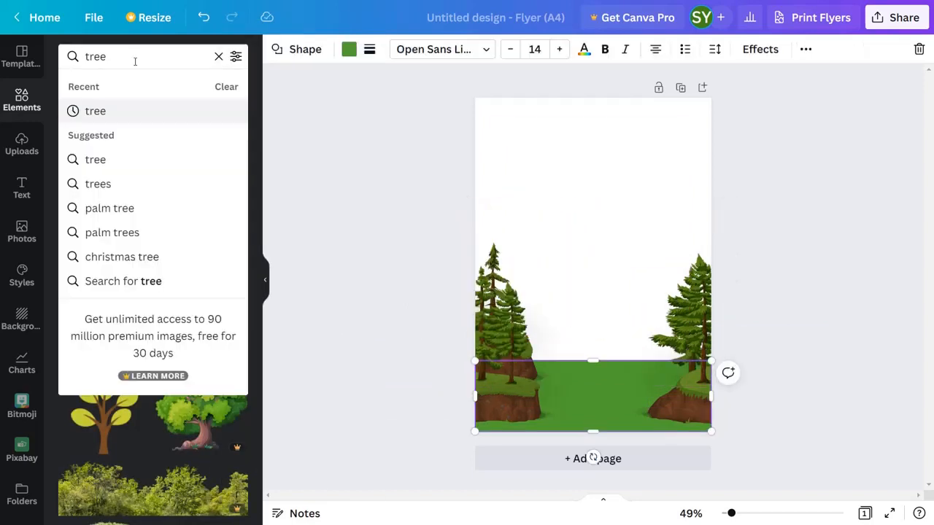
key(BackSpace)
key(BackSpace)
key(BackSpace)
text(ent)
click(118, 110)
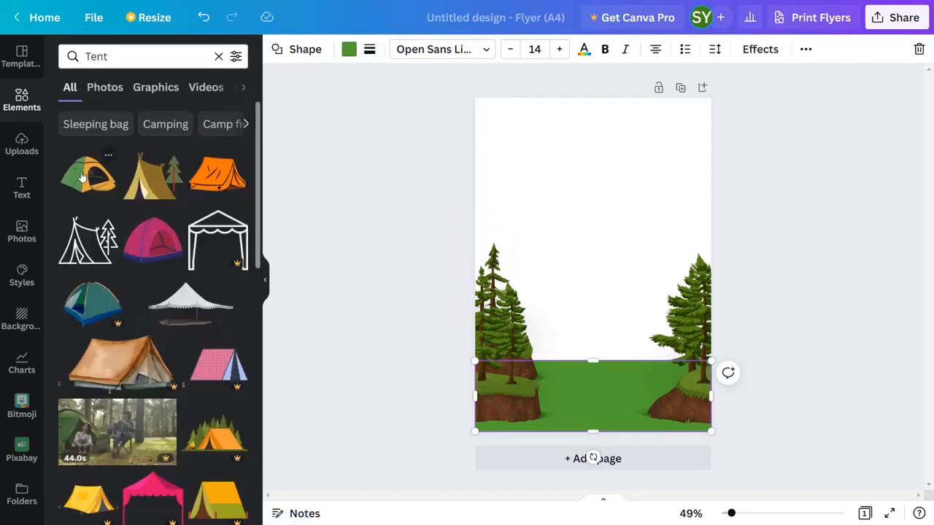
click(83, 177)
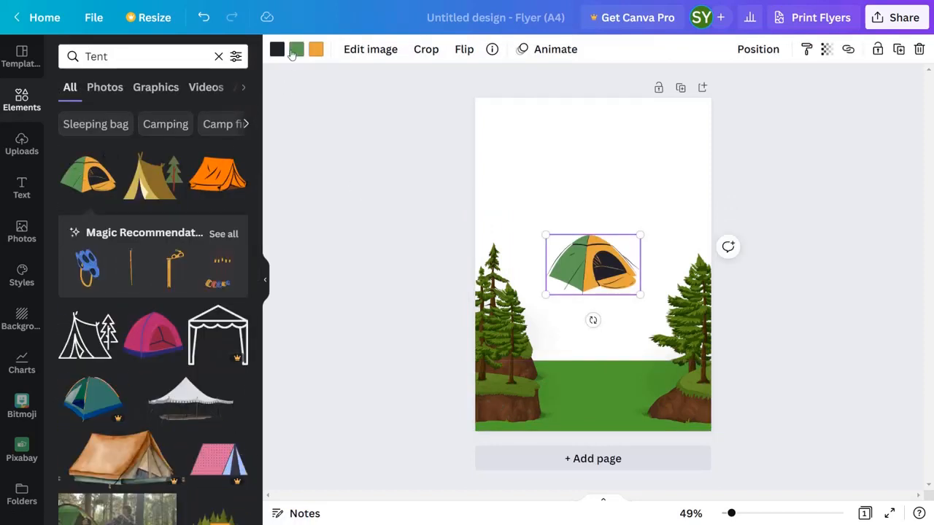
Recolor the tent's green panels teal and its light orange panels a deeper orange.
click(295, 50)
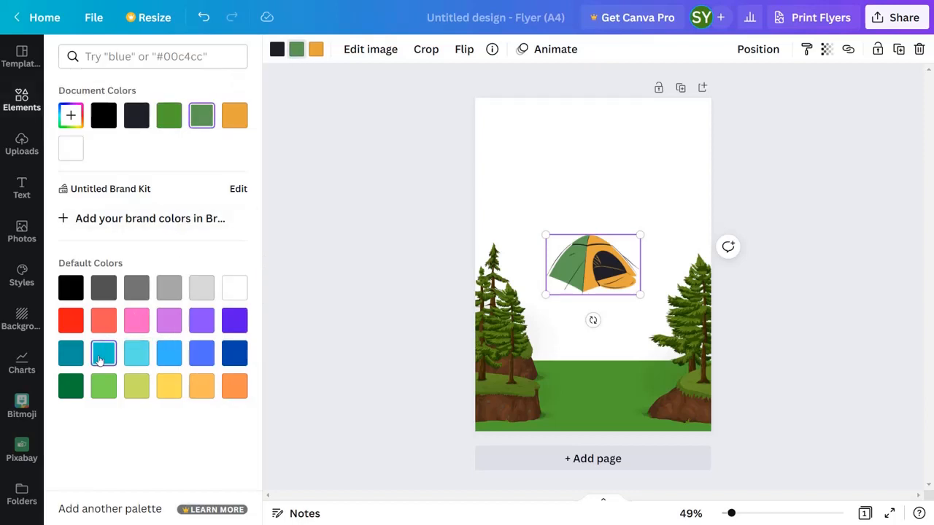
click(227, 116)
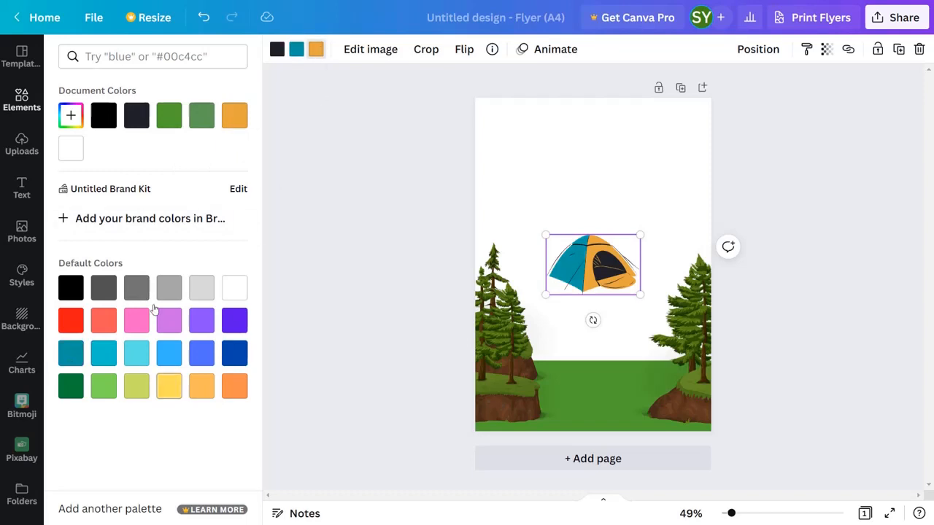
click(71, 116)
drag(188, 150, 217, 152)
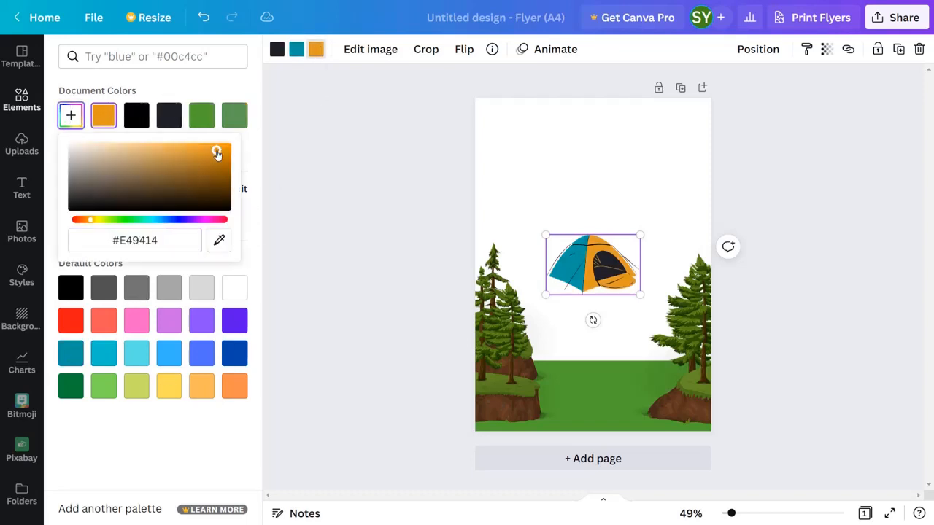
drag(86, 222, 82, 220)
Shrink the tent, set it on the grass beside the left trees, and place a horizontally flipped copy opposite it.
drag(584, 251, 550, 337)
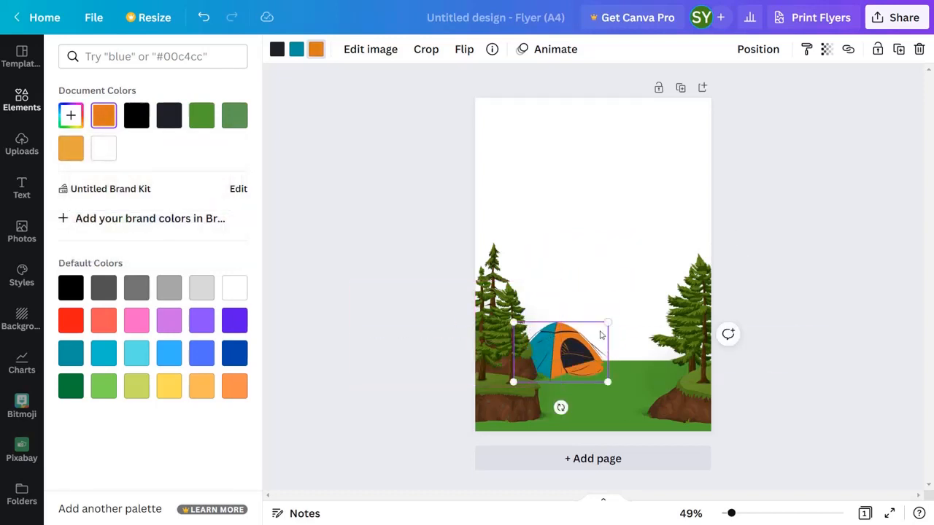
drag(606, 323, 634, 358)
click(459, 49)
click(473, 81)
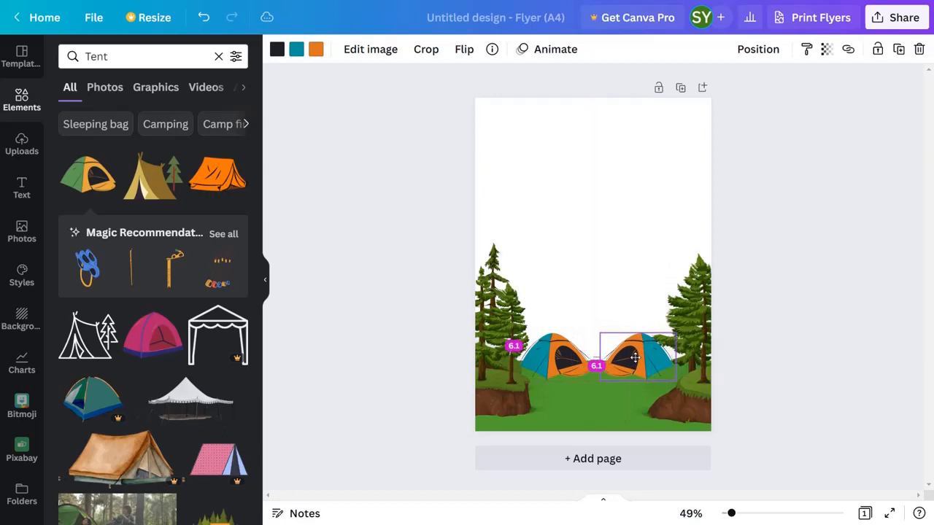
Search the elements for "girl sitting" and place the illustration of two seated women on the grass between the tents.
scroll(205, 355, down, 10)
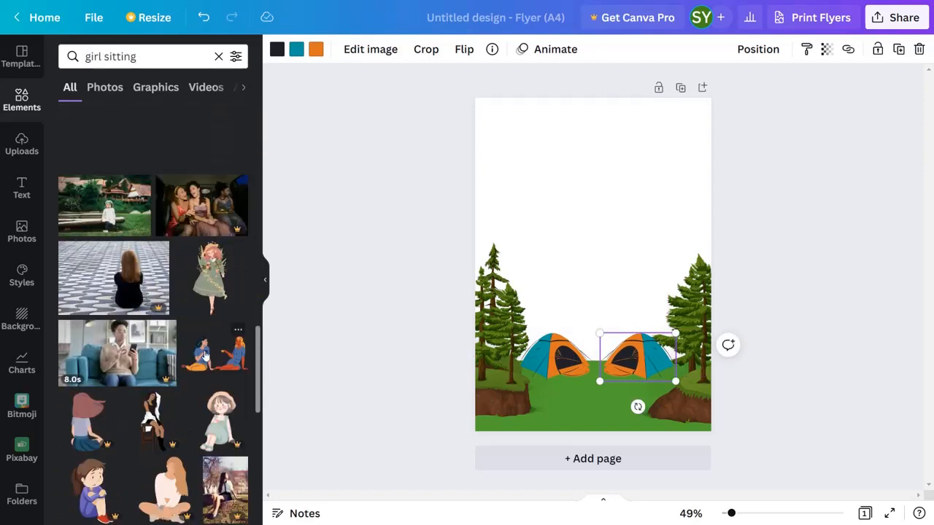
click(205, 354)
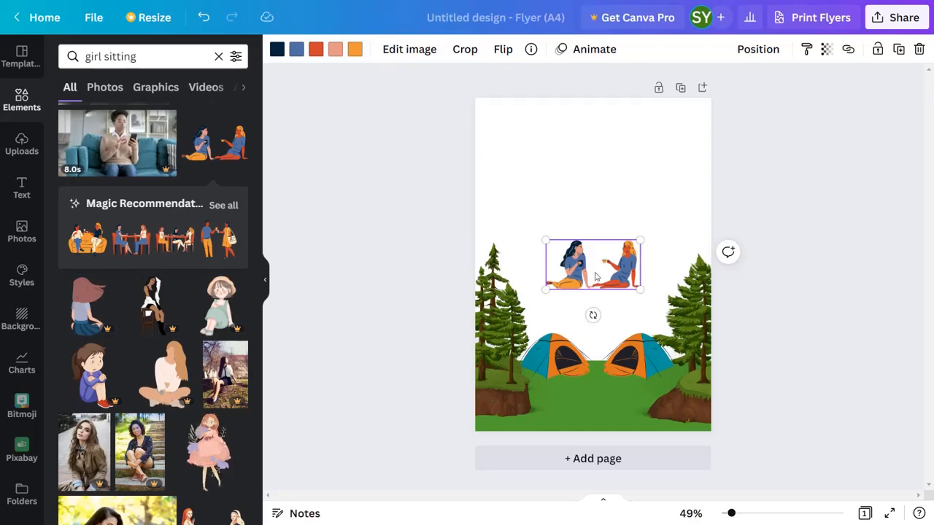
drag(595, 276, 595, 377)
Change the light orange in the two seated women's illustration to dark navy.
scroll(595, 377, up, 5)
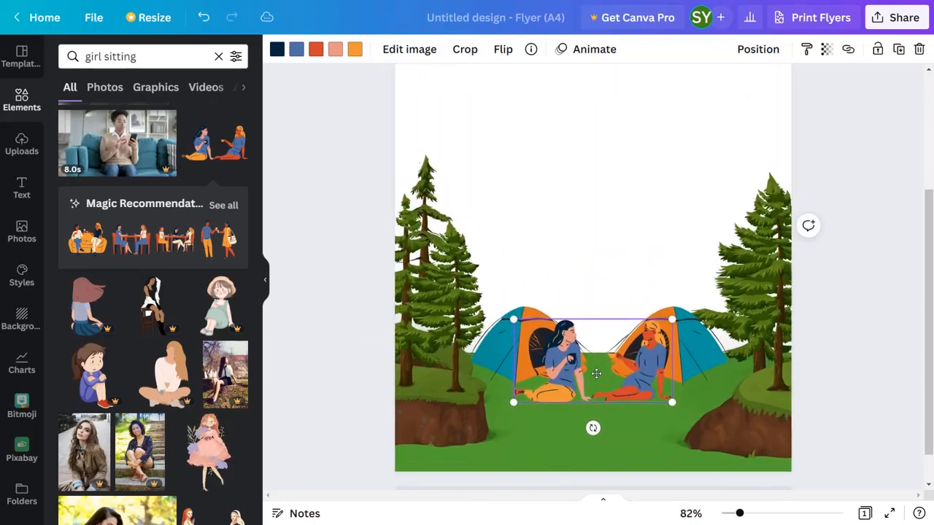
scroll(596, 374, up, 3)
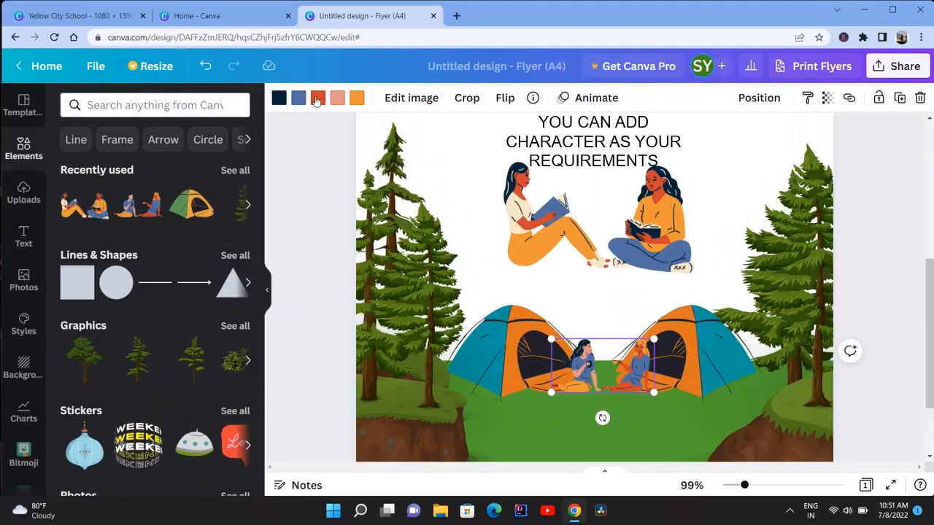
click(356, 98)
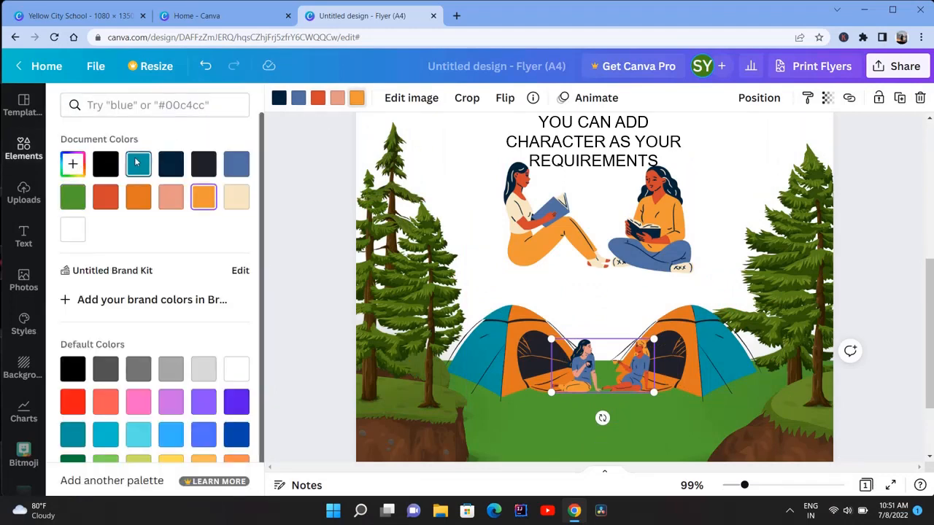
click(170, 204)
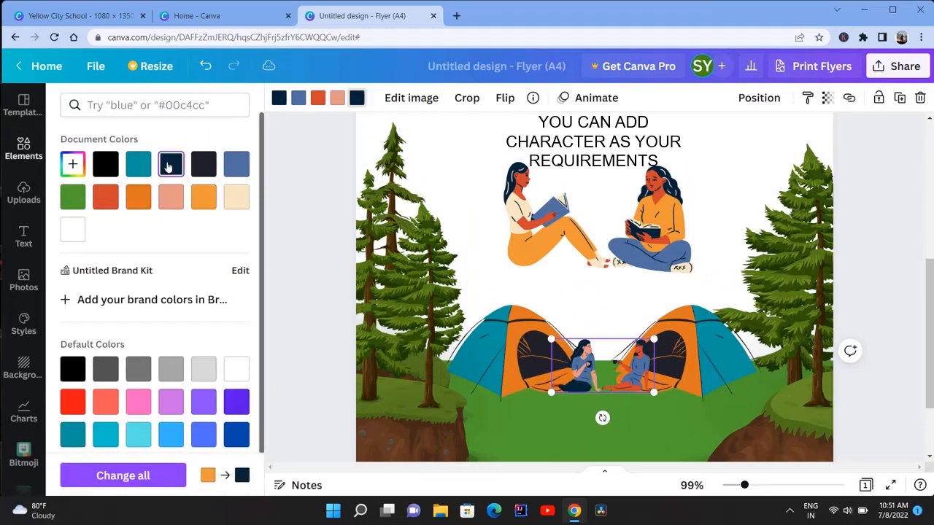
Recolor the pink and red skin areas of the two seated women's illustration light orange and beige.
click(337, 98)
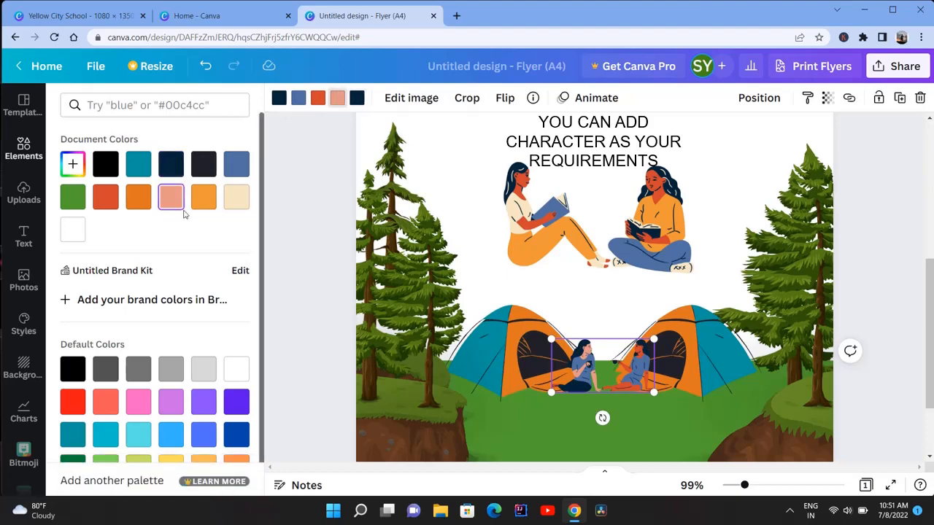
scroll(118, 431, down, 1)
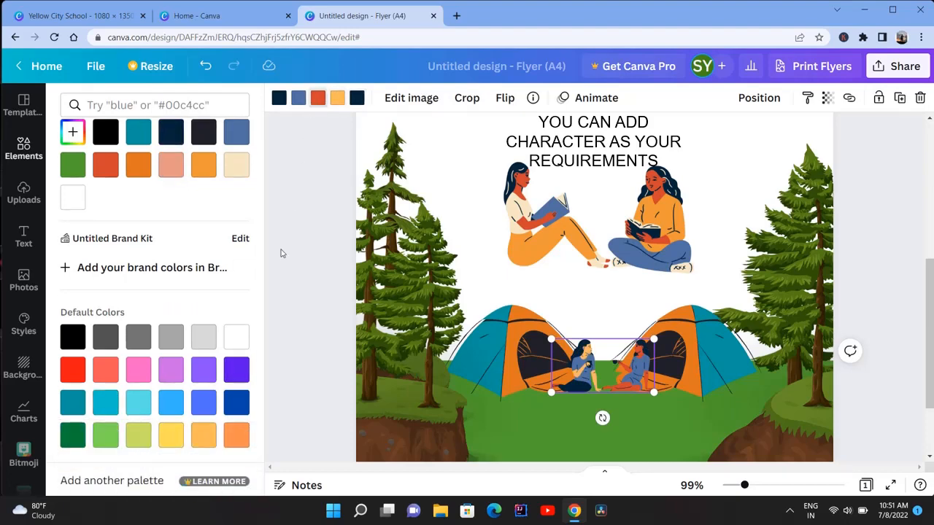
click(226, 173)
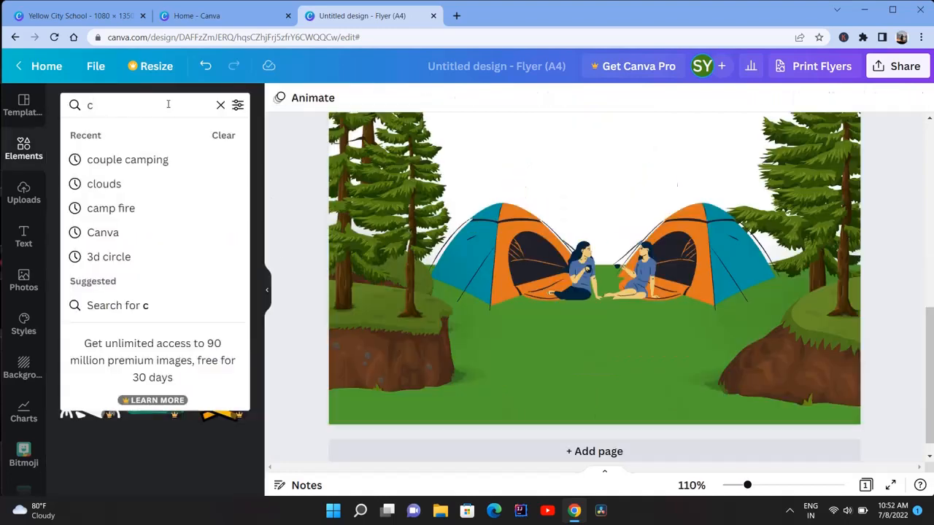
Search the elements for "camp" and add the campfire illustration to the page over the grass.
text(amo)
key(BackSpace)
text(p)
key(Return)
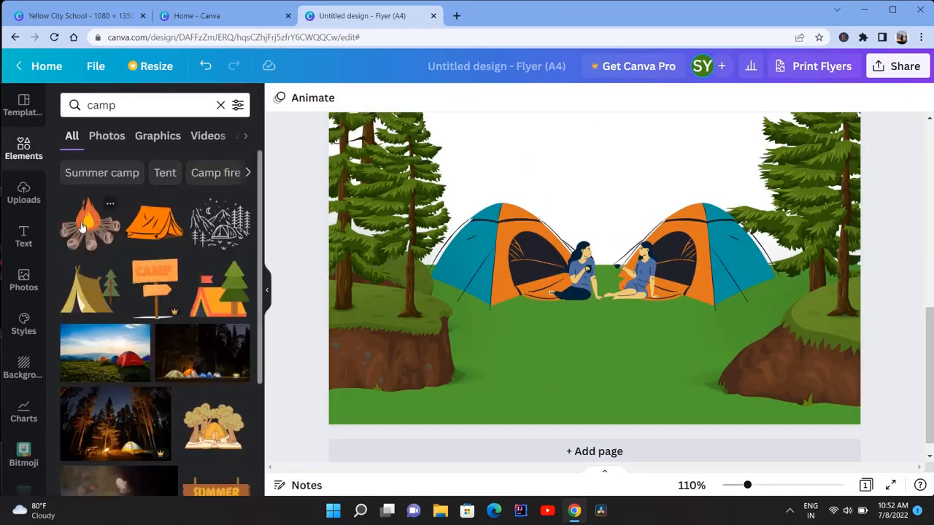
click(82, 228)
drag(550, 219, 544, 344)
Recolor the campfire's brown logs dark navy and place the campfire, scaled down, on the grass in front of the two seated women.
click(298, 100)
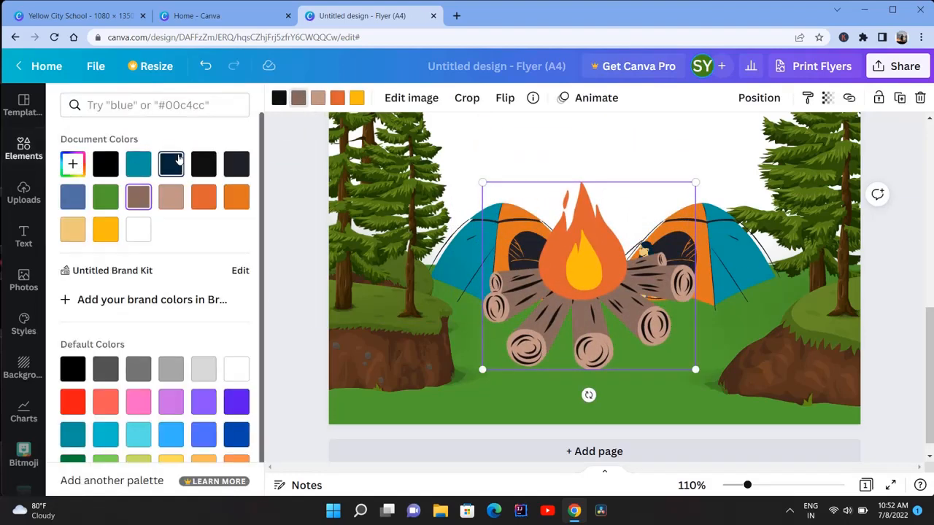
click(179, 160)
drag(695, 183, 564, 299)
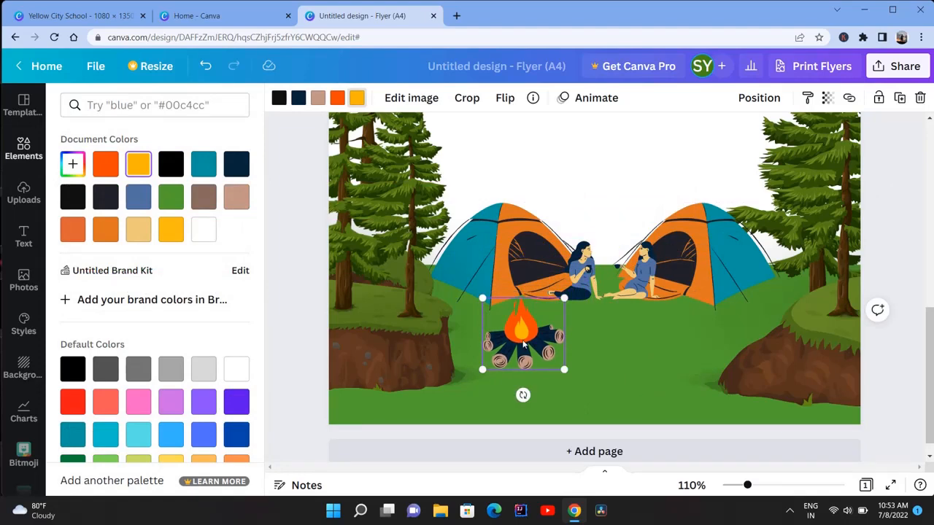
drag(524, 345, 597, 312)
drag(635, 272, 611, 292)
drag(569, 315, 586, 309)
click(521, 354)
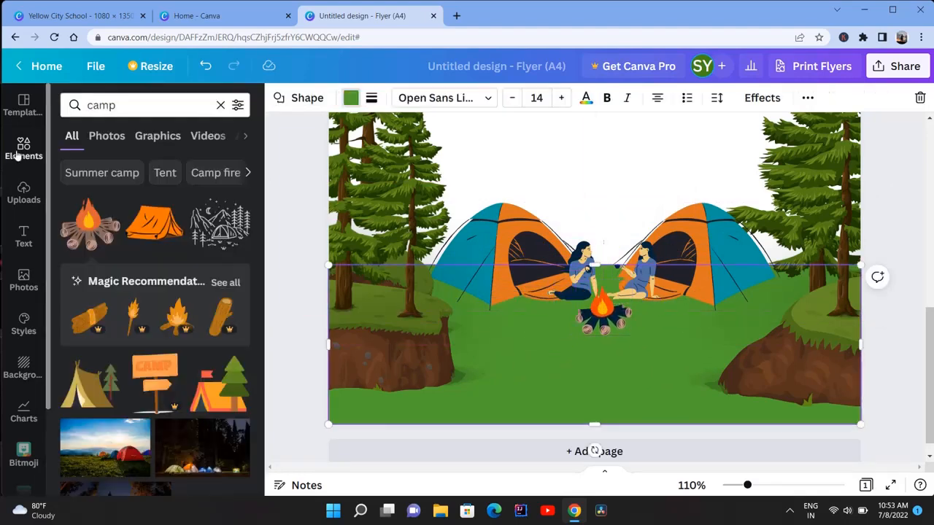
Search the elements for "bush" and place the wide green bush, scaled down, at the foot of the left mound.
click(18, 156)
click(114, 106)
text(bush)
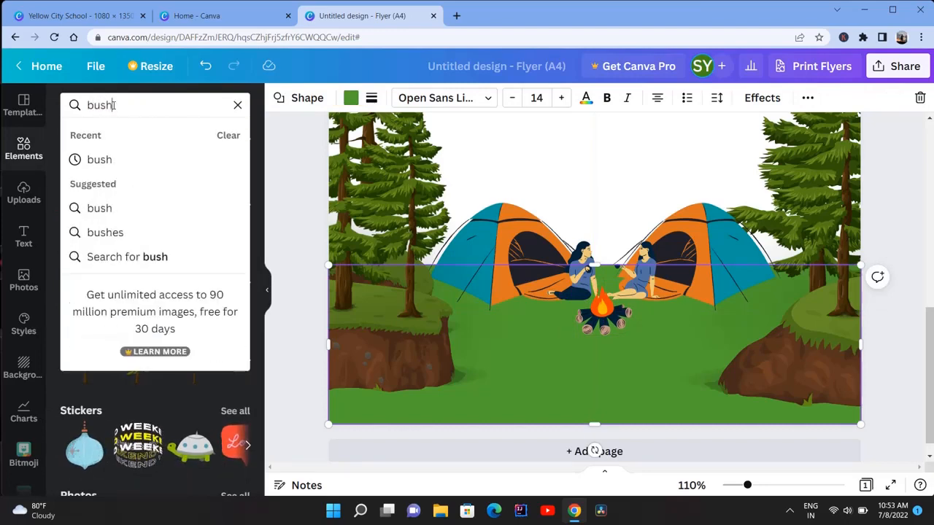
click(102, 209)
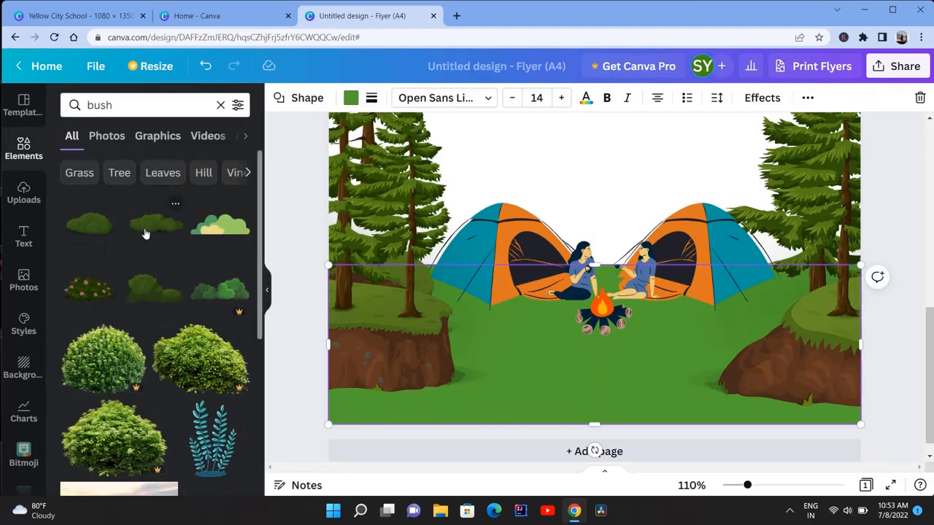
click(145, 233)
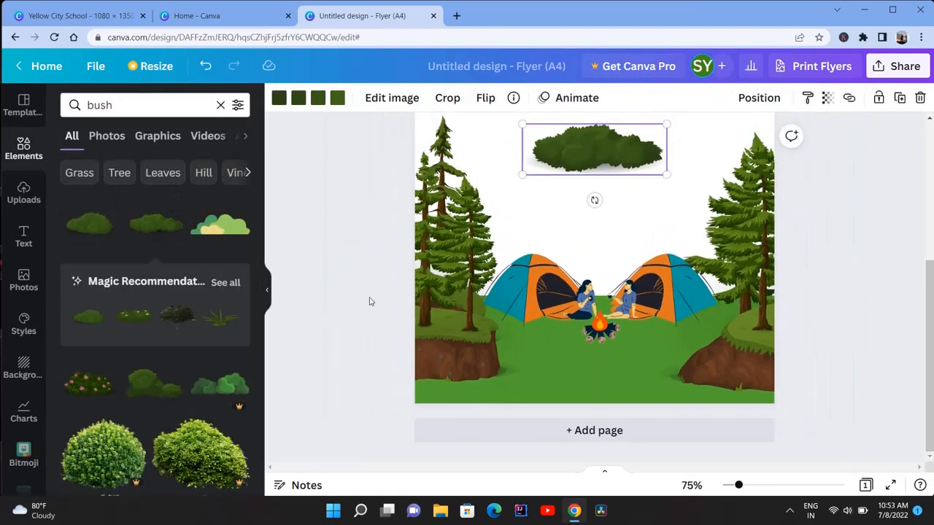
key(ctrl+minus)
drag(558, 168, 454, 391)
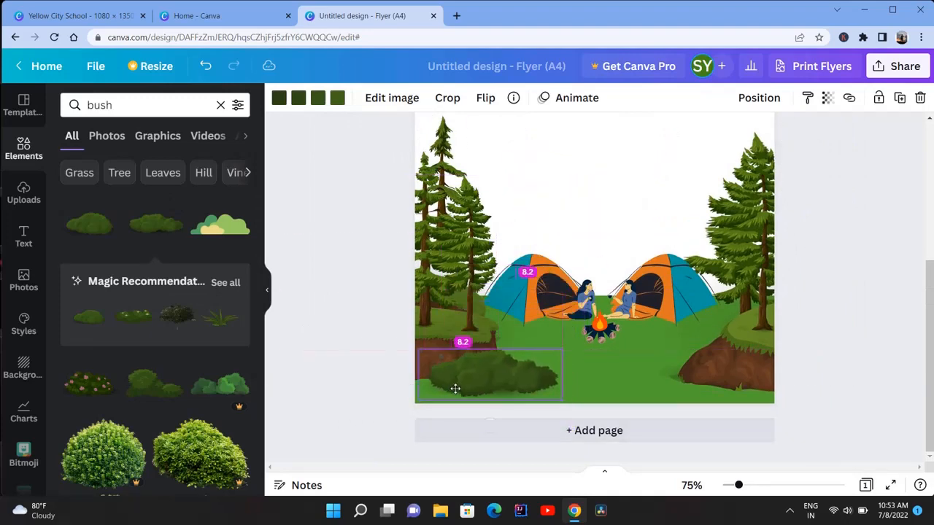
drag(560, 347, 461, 373)
Add two rounded green bushes, one at the foot of the right mound and one about 25 by 10 mm on the grass left of the campfire.
click(99, 232)
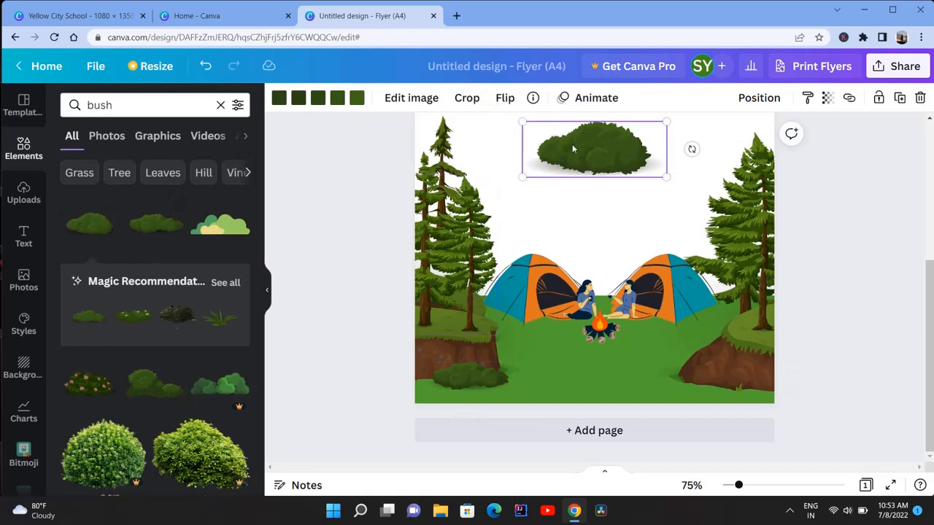
drag(572, 144, 704, 358)
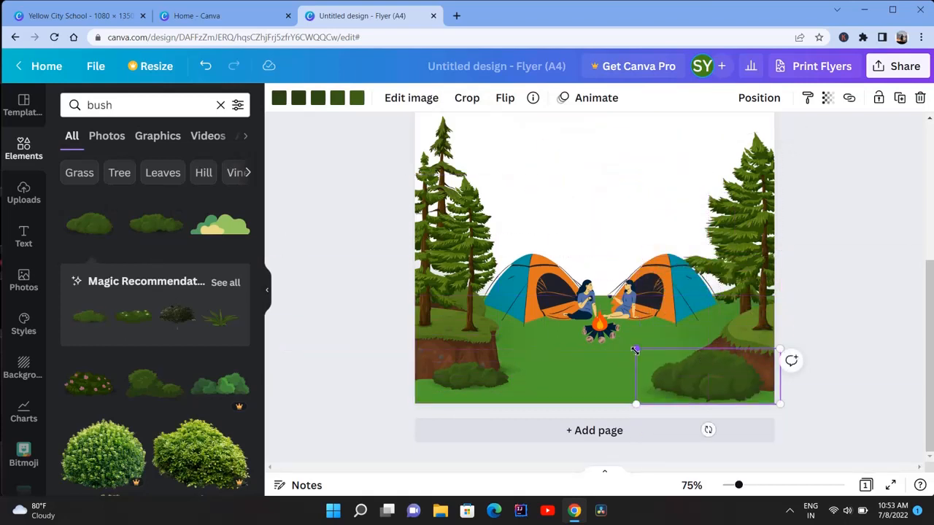
drag(635, 350, 618, 357)
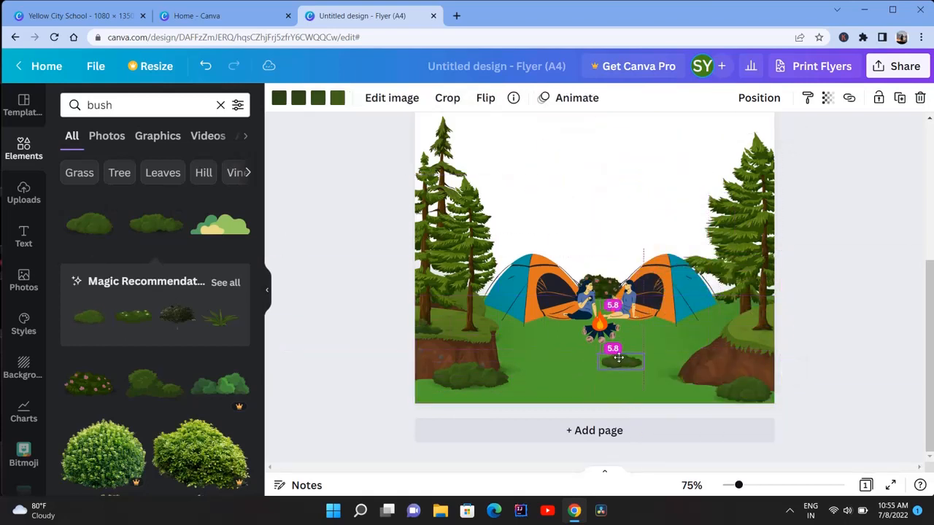
click(95, 232)
drag(592, 146, 547, 350)
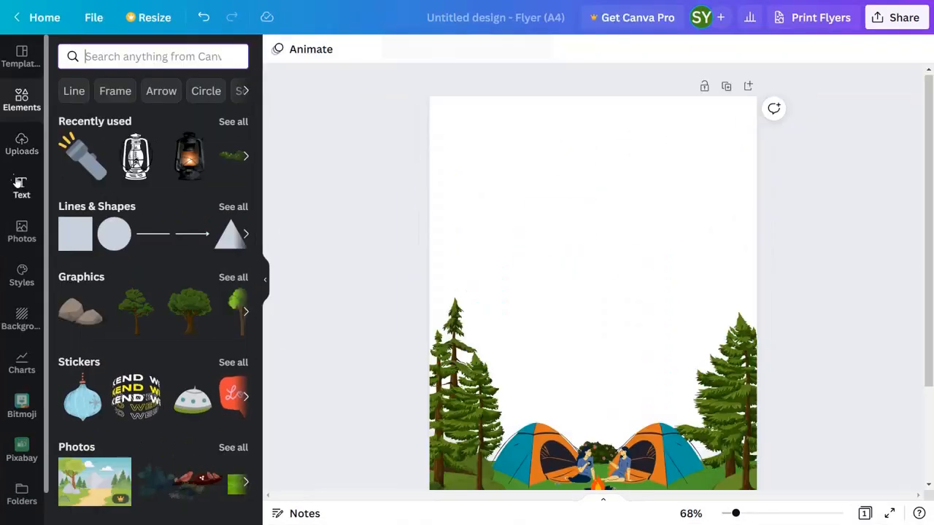
Add the heading "ANY ORGANISATION NAME", scale it to size 25 and centre it at the page's upper edge.
click(20, 184)
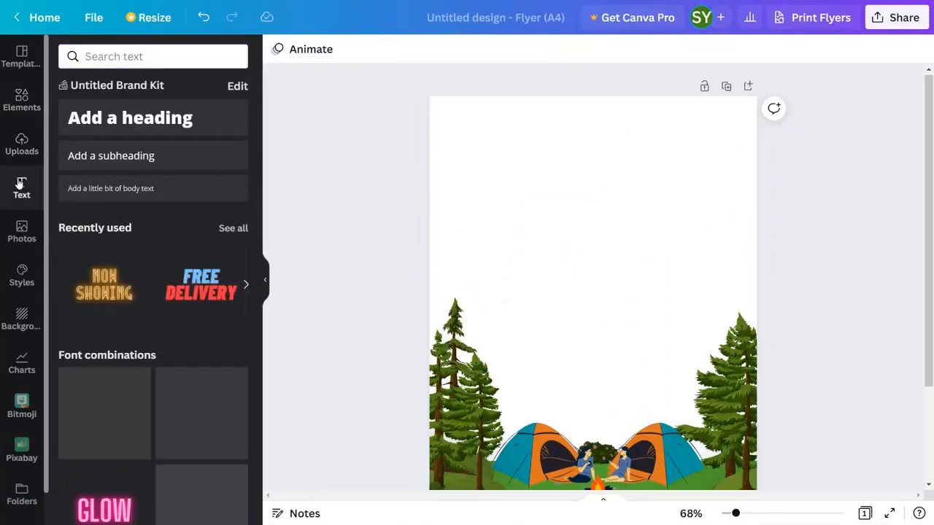
click(115, 115)
text(ANY ORGANISATION NAME)
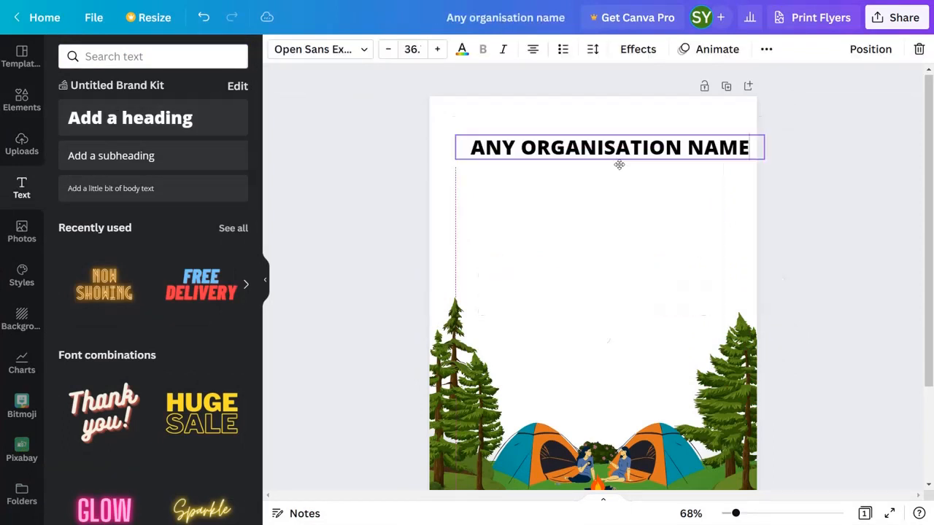
drag(617, 160, 611, 152)
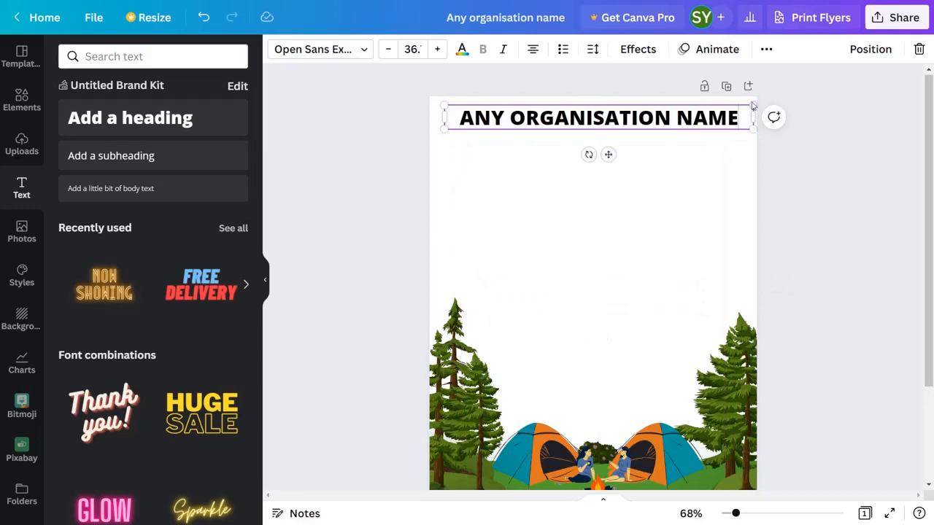
drag(751, 106, 657, 119)
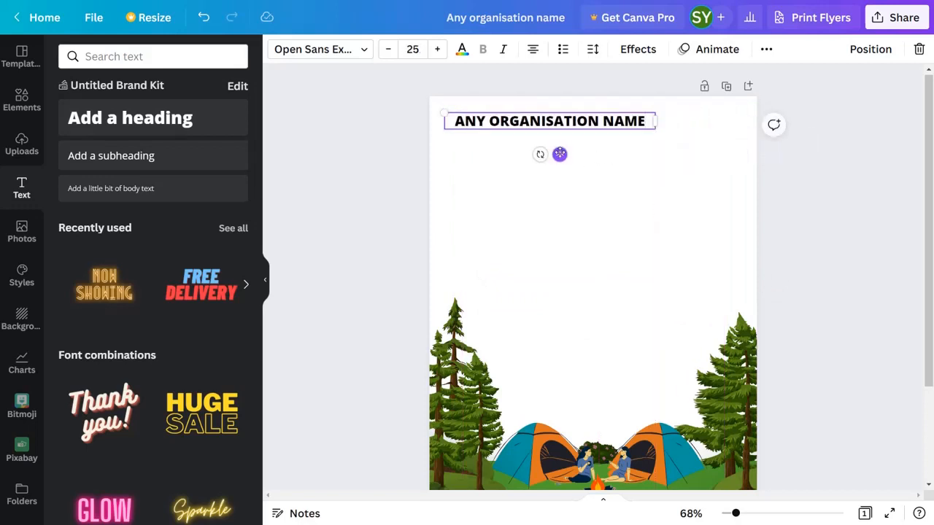
drag(560, 154, 603, 142)
Set the organisation name's font to Black Bones and add another heading, "SUMMER CAMP", below it.
click(321, 49)
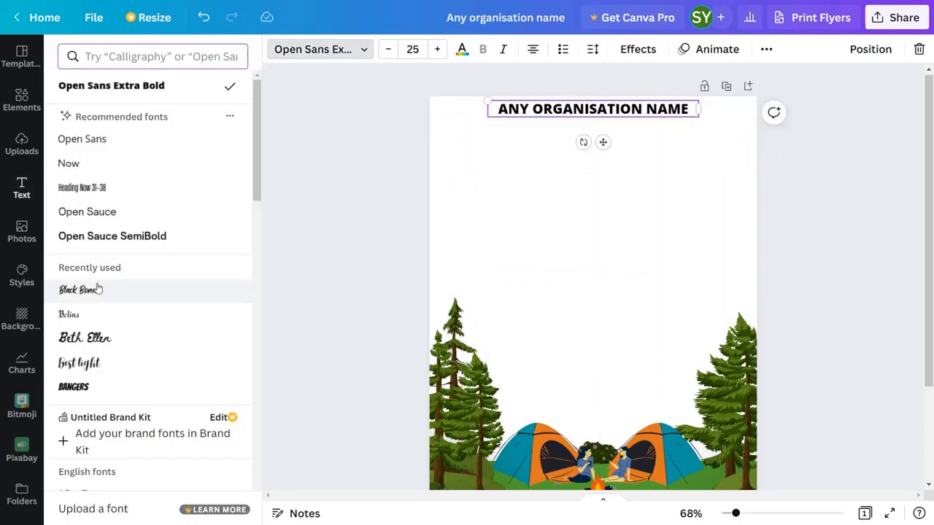
click(98, 290)
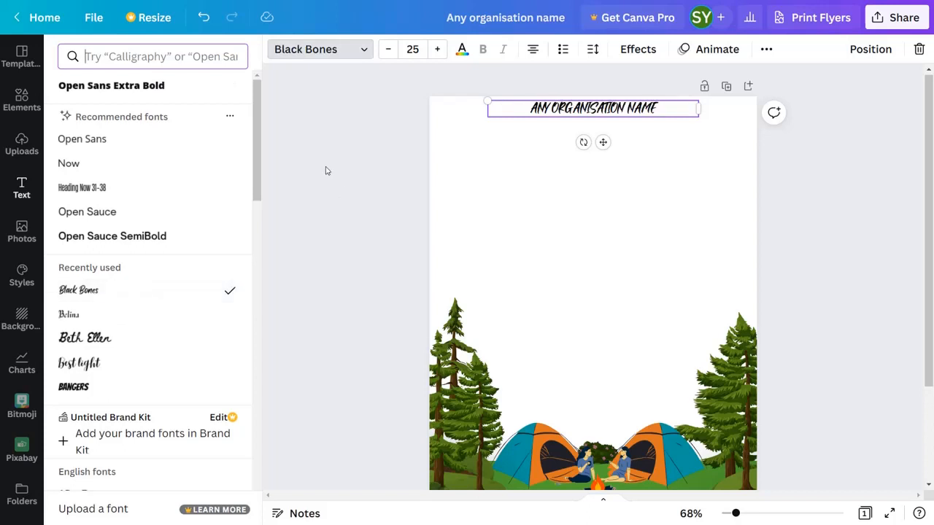
key(Escape)
click(169, 119)
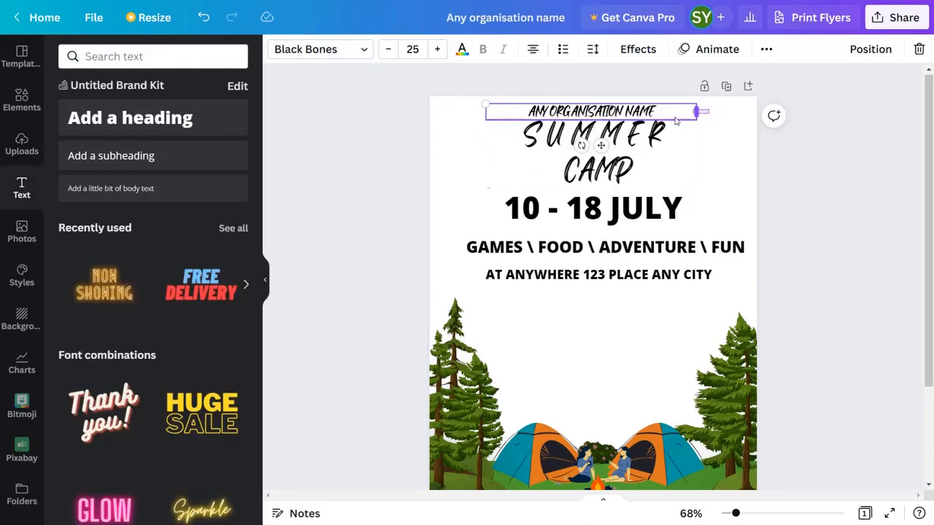
Apply the Black Bones font to all the text blocks above the trees together.
drag(709, 106, 576, 296)
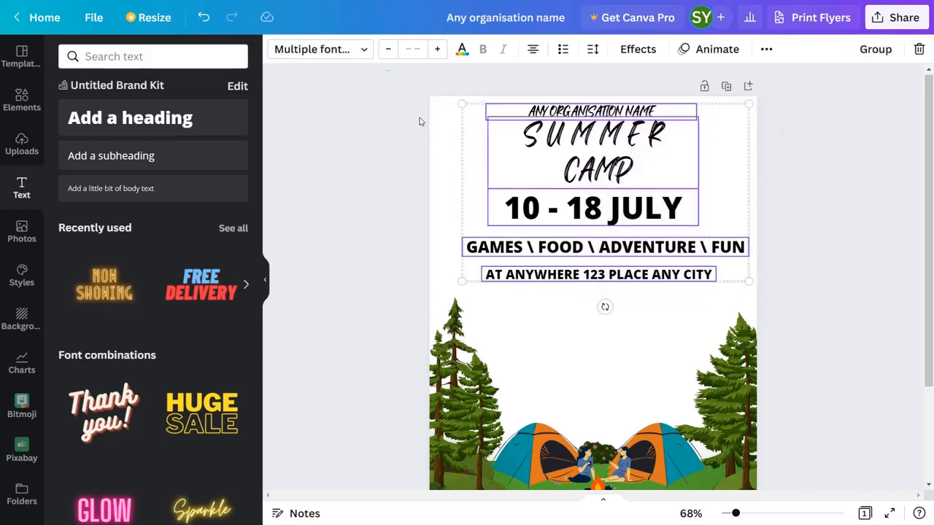
click(358, 51)
click(178, 88)
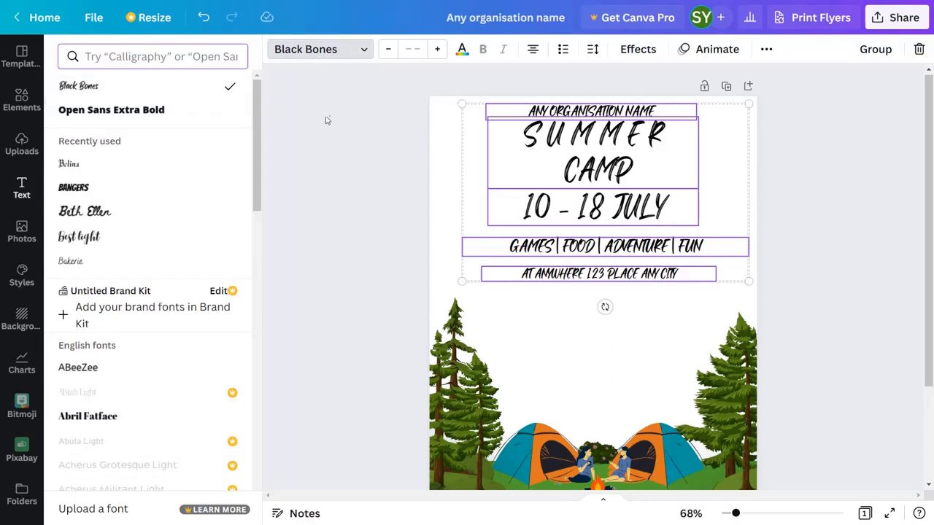
click(346, 104)
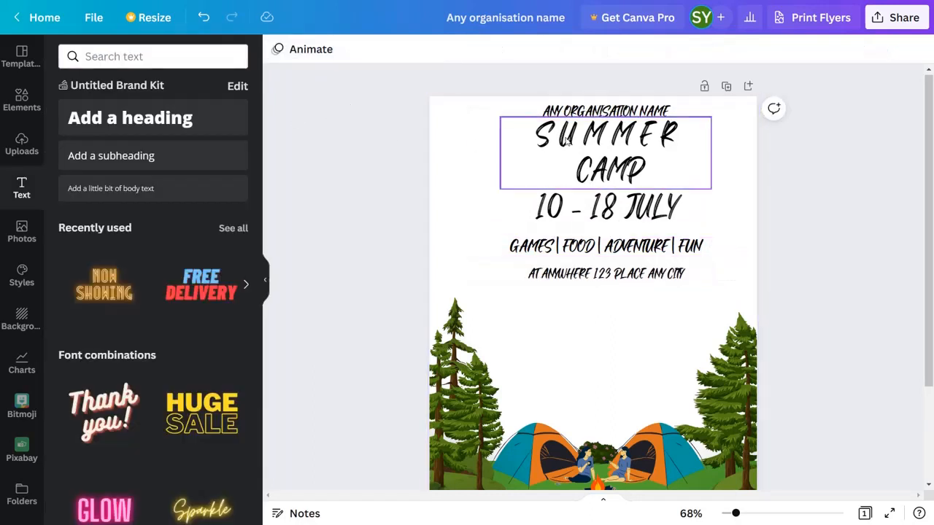
Reduce the organisation name's font size and set the "10 - 18 JULY" line to size 31.
click(603, 112)
click(388, 49)
click(388, 49)
click(388, 49)
click(388, 49)
click(388, 49)
click(573, 179)
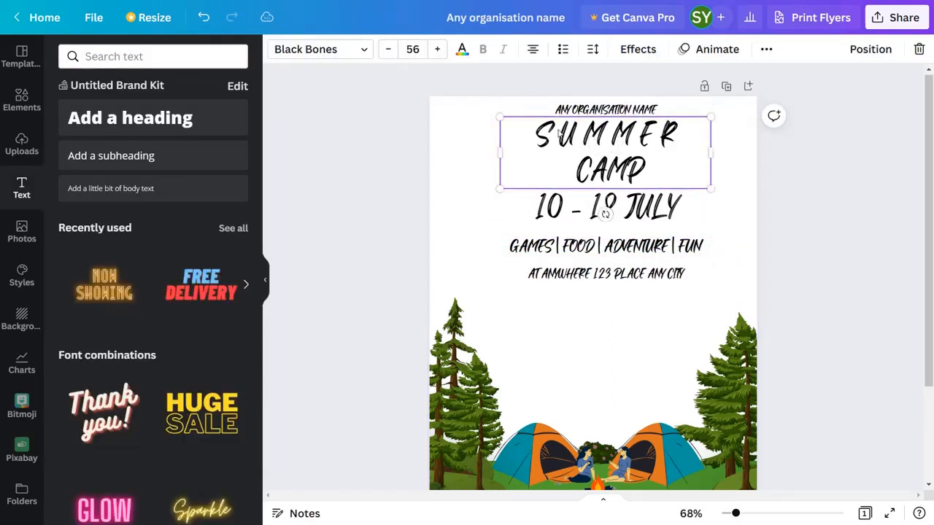
click(576, 202)
click(388, 50)
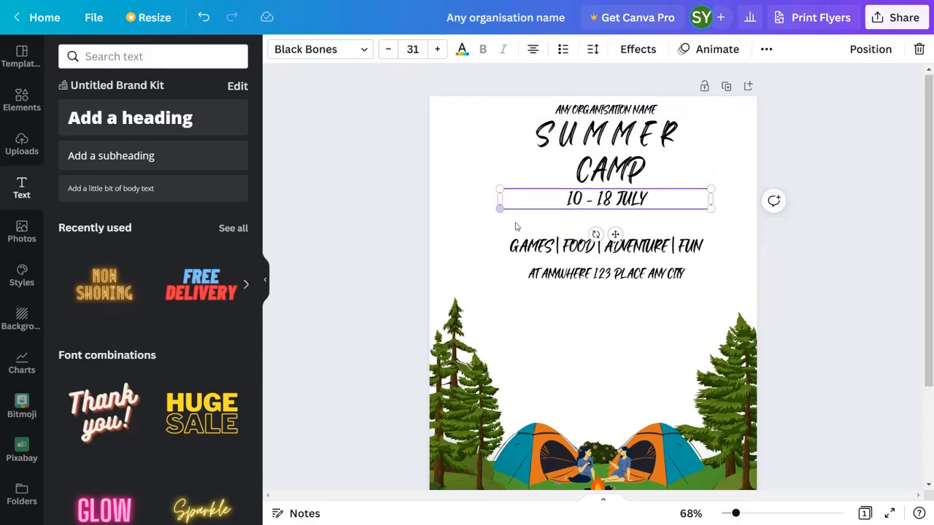
Enlarge the "GAMES | FOOD | ADVENTURE | FUN" line slightly and set its letter spacing to 59.
click(560, 249)
click(435, 49)
click(389, 50)
click(389, 50)
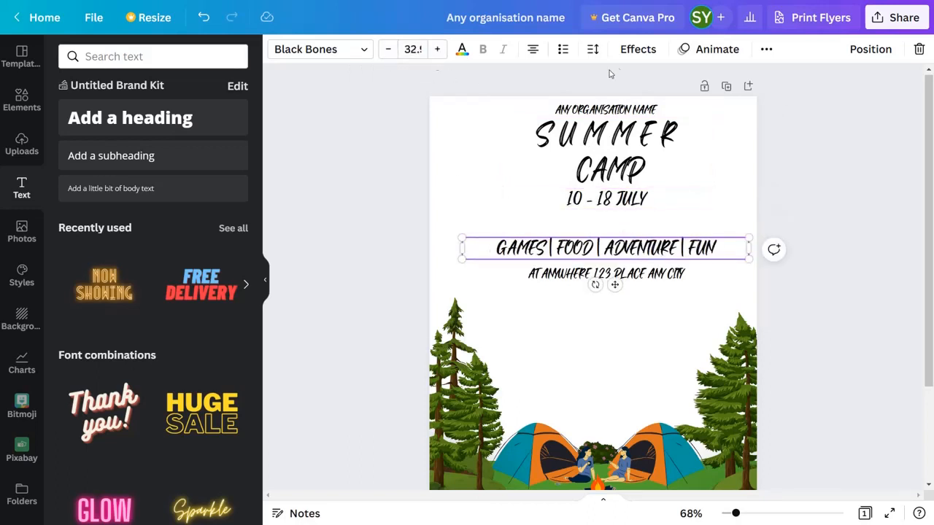
click(588, 54)
drag(638, 108, 645, 107)
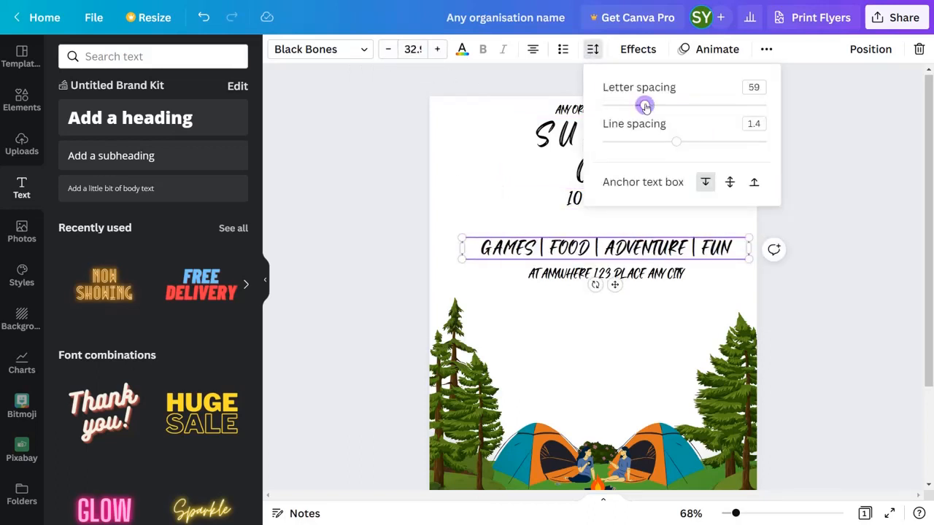
Reduce the venue line's font size and move the activities line up closer to the date.
click(562, 277)
click(388, 49)
drag(602, 200, 602, 202)
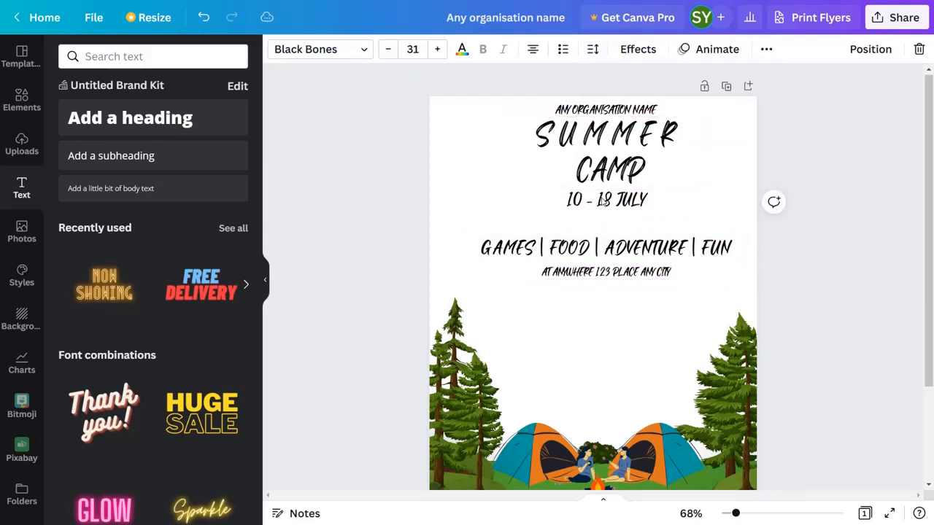
drag(593, 266, 593, 253)
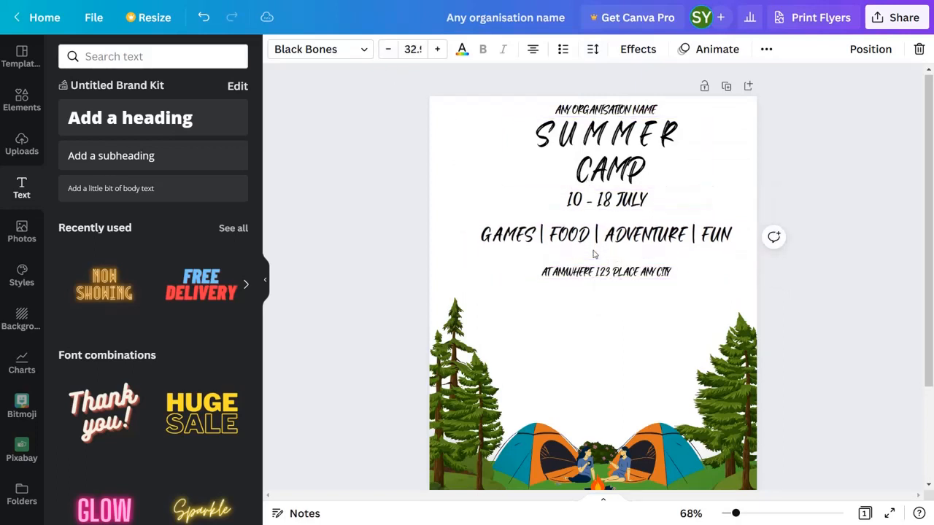
click(561, 275)
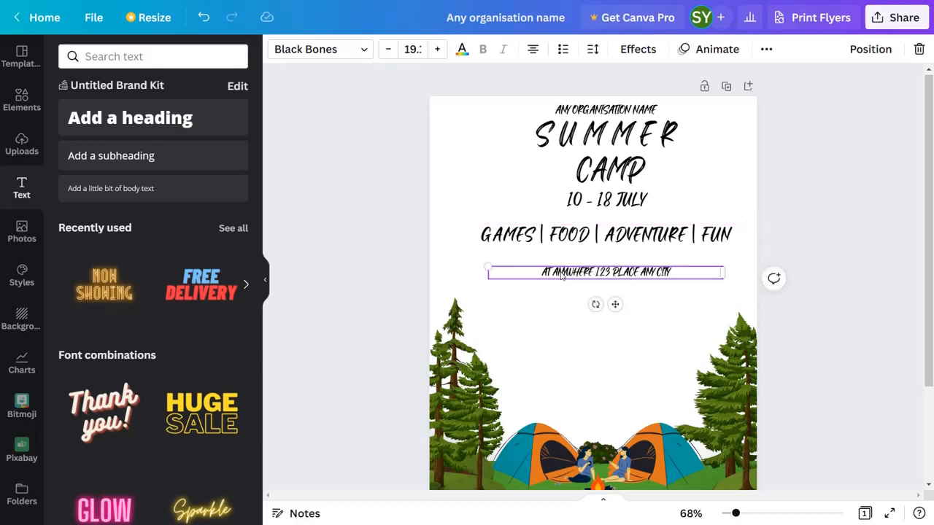
Add a straight line between "CAMP" and the date and stretch it to about 116 mm long.
click(22, 101)
click(152, 235)
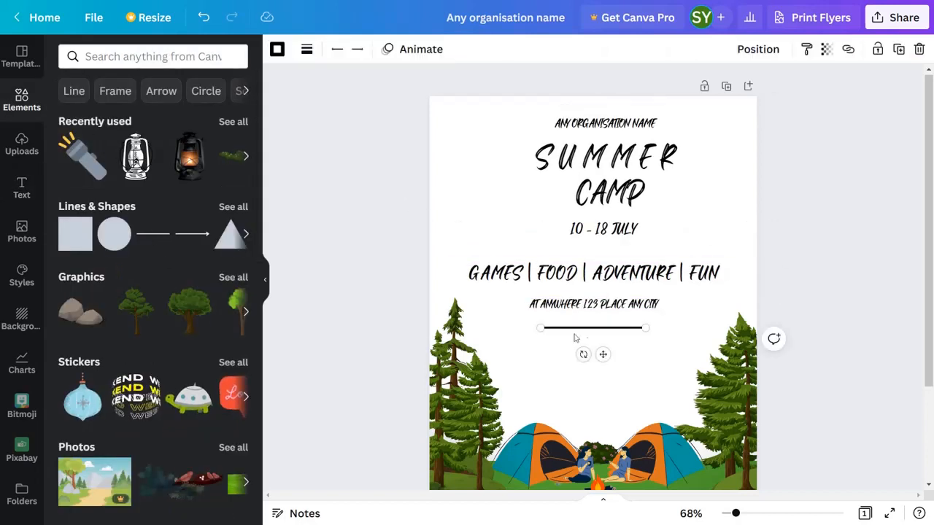
drag(603, 355, 643, 239)
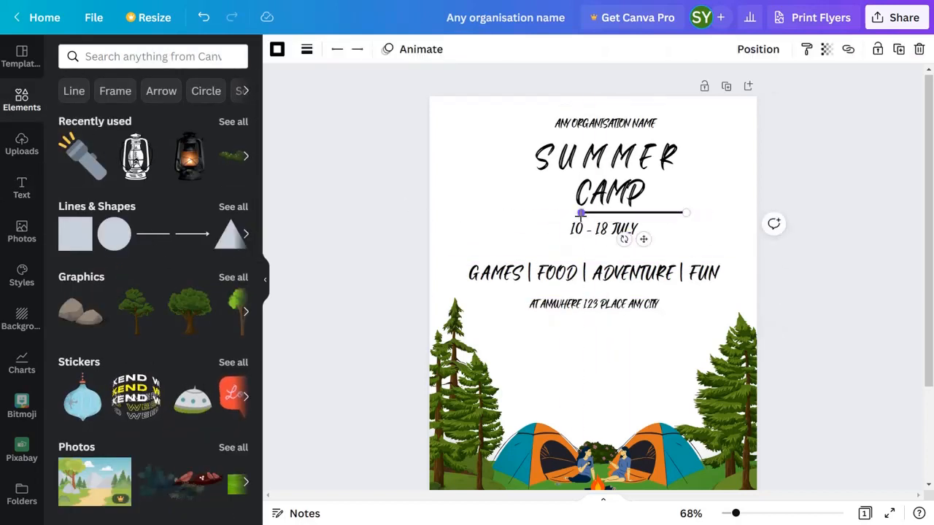
drag(580, 212, 505, 212)
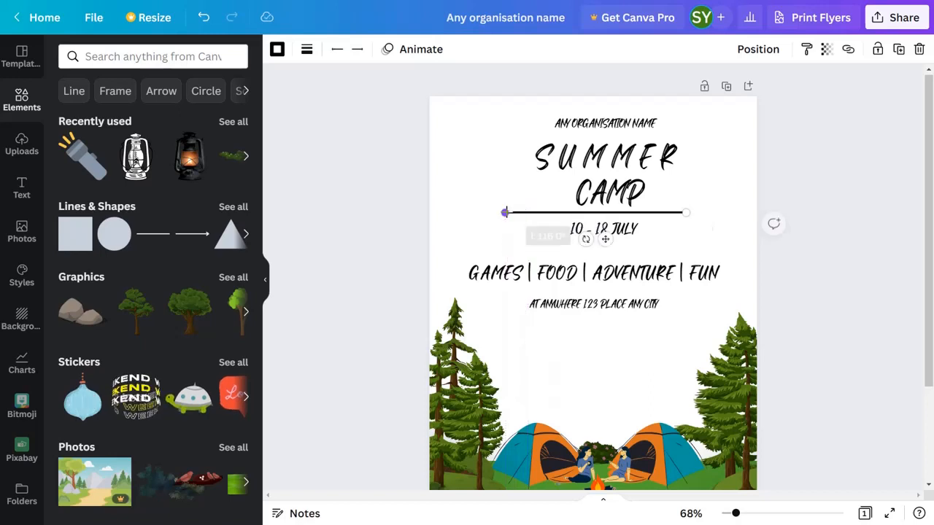
Centre the line above the date on the page and place a centred duplicate of it below the date.
click(758, 49)
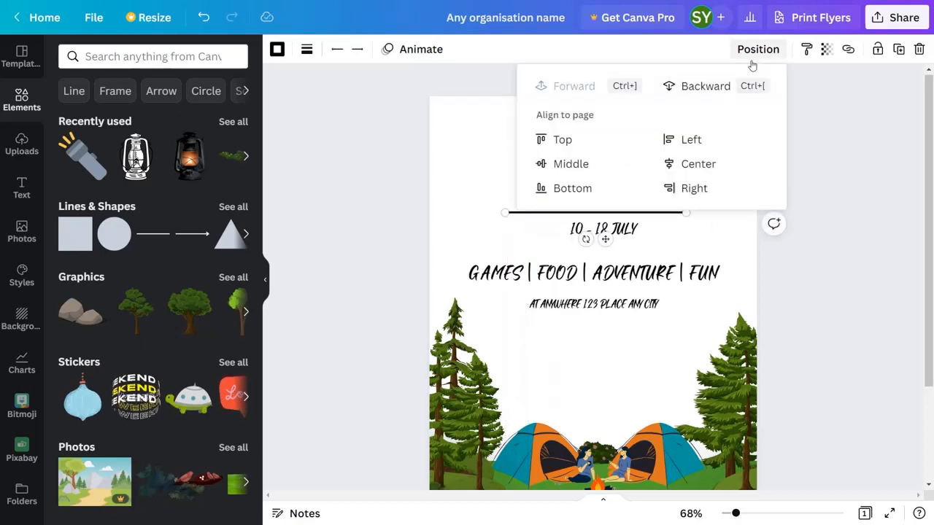
click(732, 231)
key(ctrl+d)
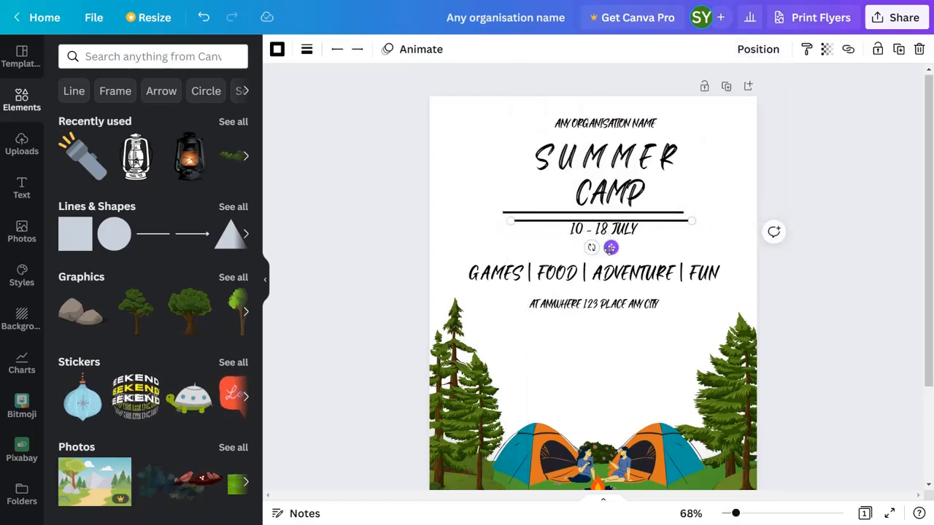
drag(611, 248, 605, 271)
click(780, 54)
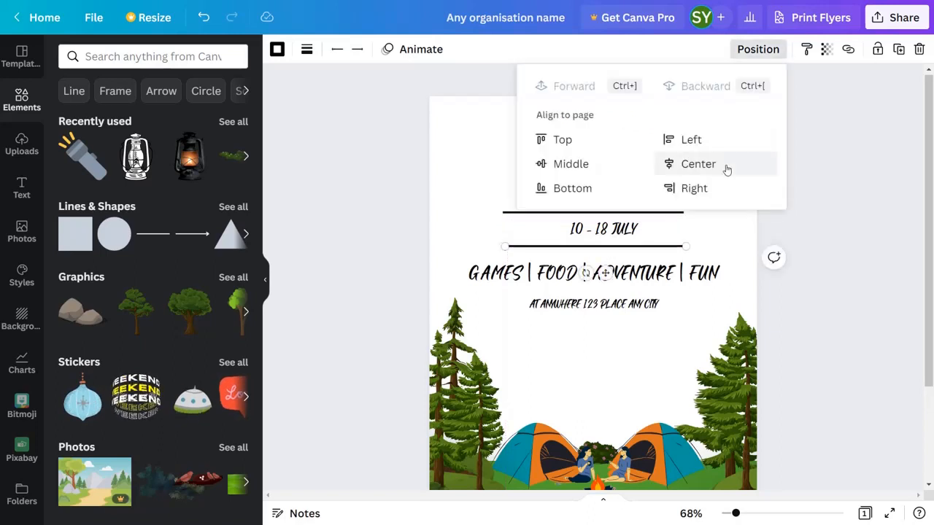
click(723, 167)
Colour the organisation name dark green and the word "SUMMER" in the title red.
click(617, 126)
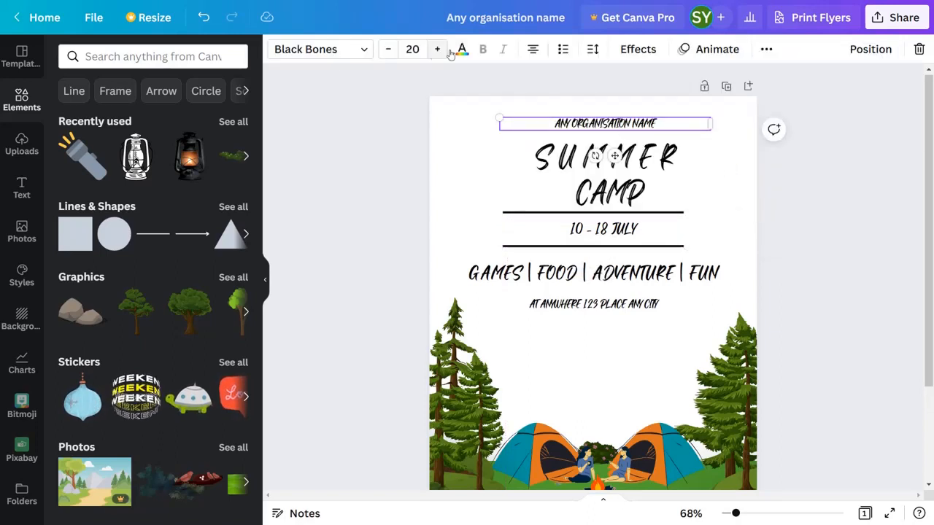
click(460, 50)
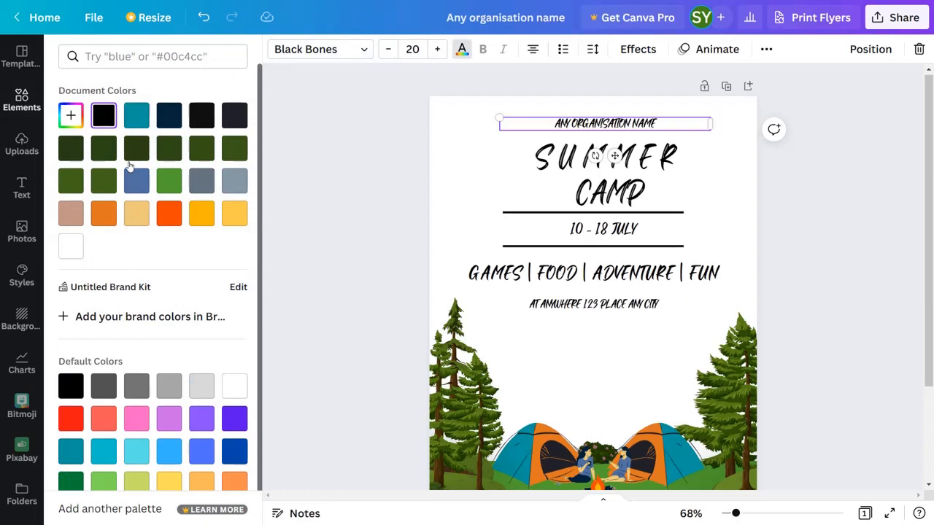
click(168, 149)
click(546, 162)
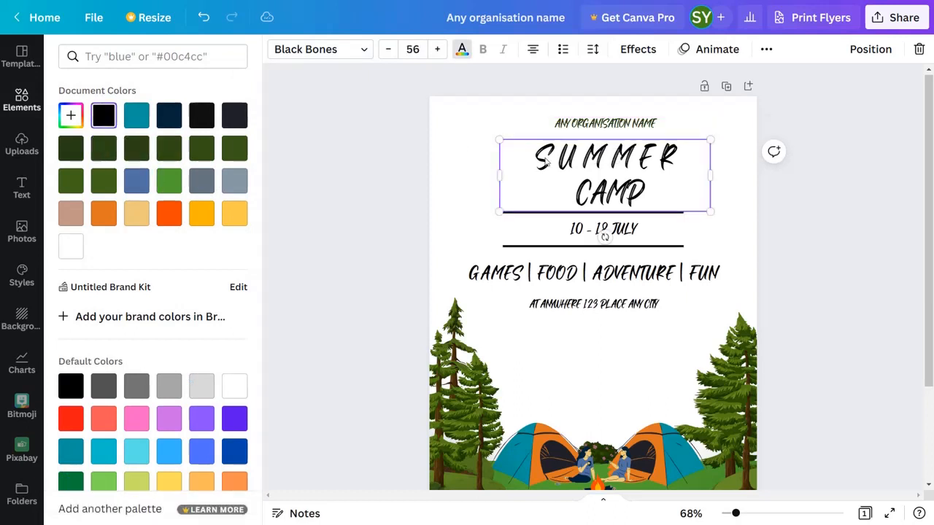
double_click(682, 167)
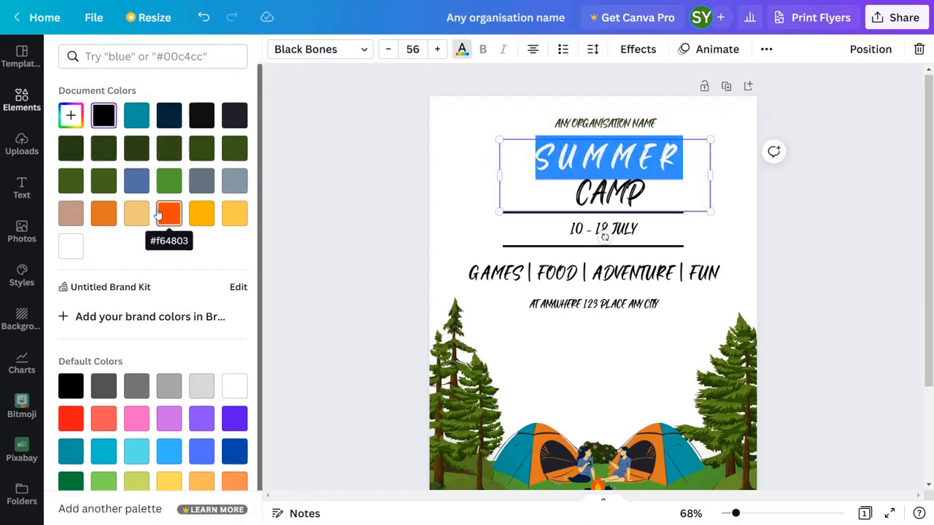
click(71, 418)
click(299, 198)
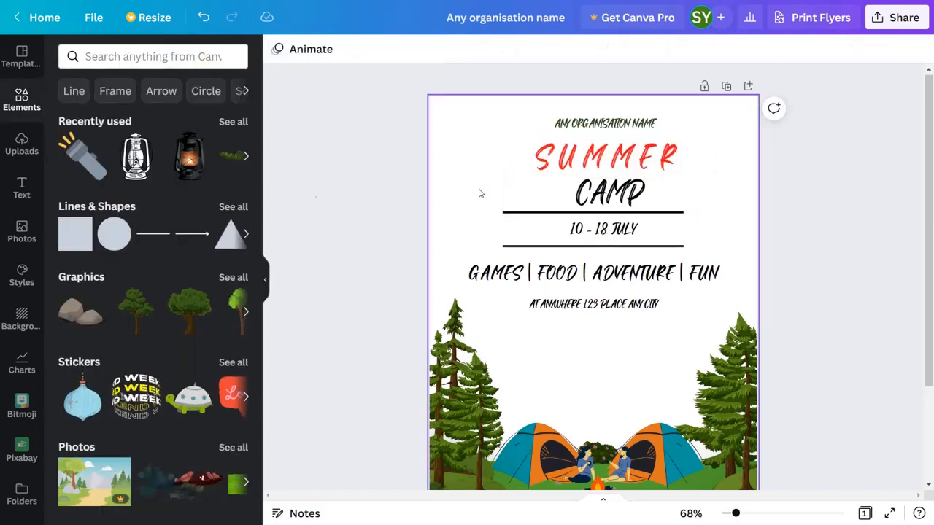
Colour the word "CAMP" in the title dark green.
click(640, 199)
drag(639, 199, 615, 194)
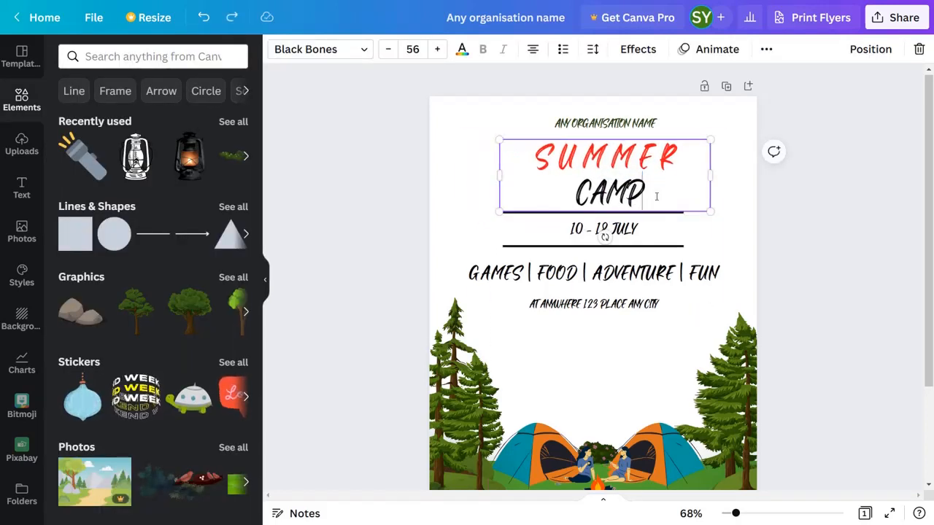
drag(646, 205, 575, 193)
click(461, 52)
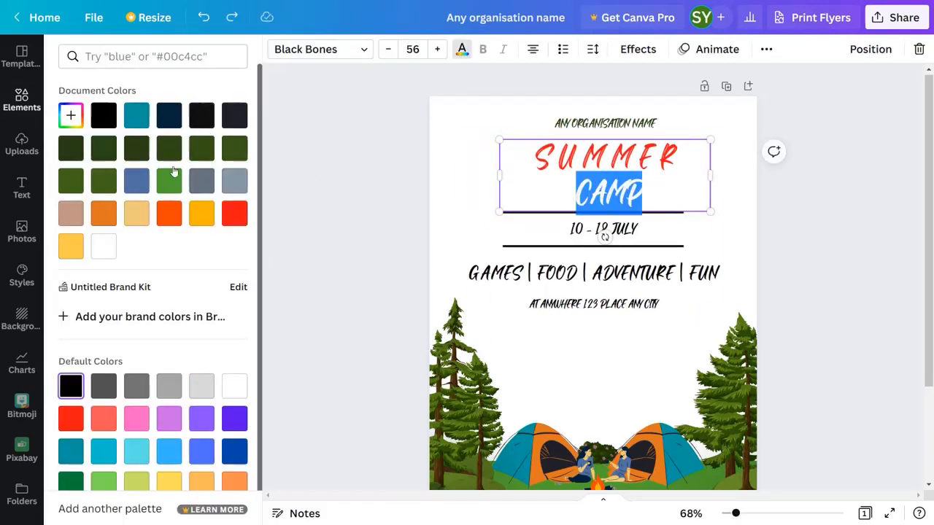
click(235, 148)
click(335, 206)
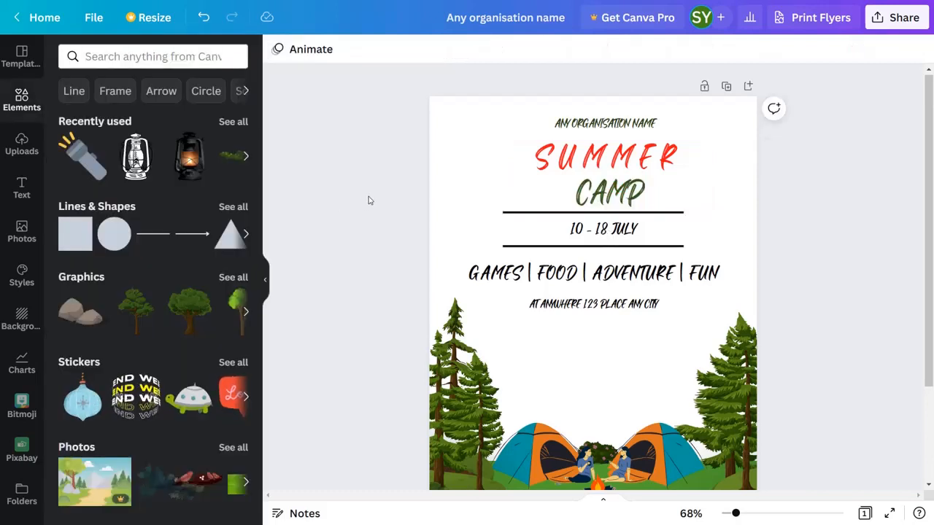
Colour the "10 - 18 JULY" date, the activities line and the venue line green.
click(603, 228)
click(462, 49)
click(234, 149)
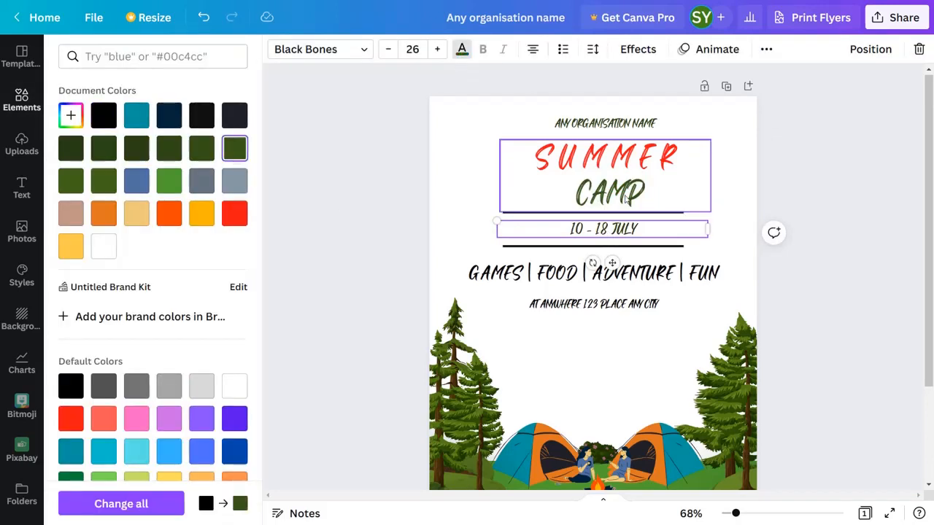
click(201, 148)
click(515, 275)
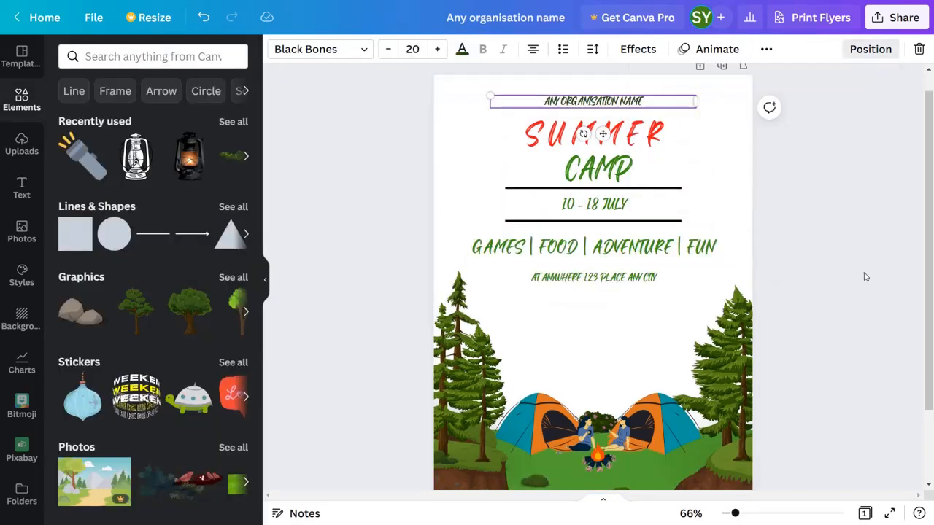
click(865, 273)
Fill the page background with a pale tint of teal.
click(458, 109)
click(276, 49)
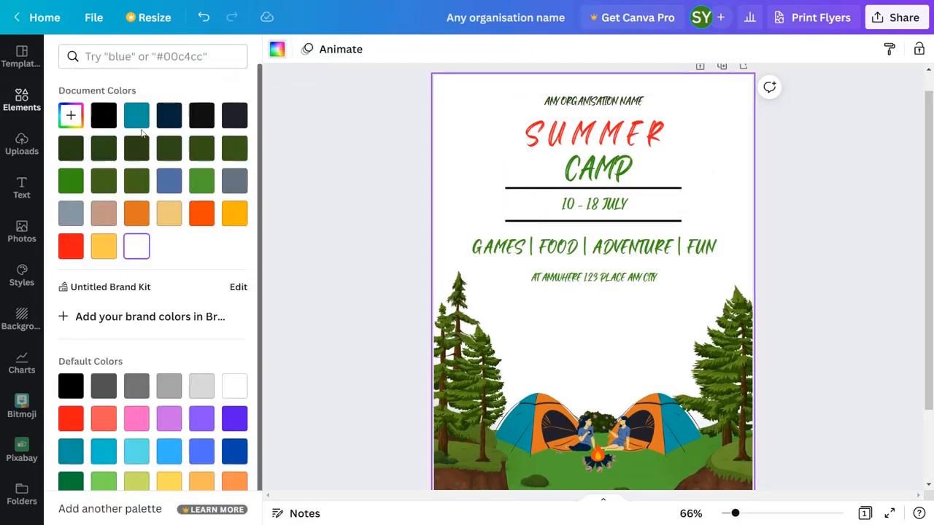
click(132, 117)
click(70, 116)
drag(216, 171, 94, 121)
Fill the page background with light blue #38b6ff and lighten it to a very pale tint.
click(169, 455)
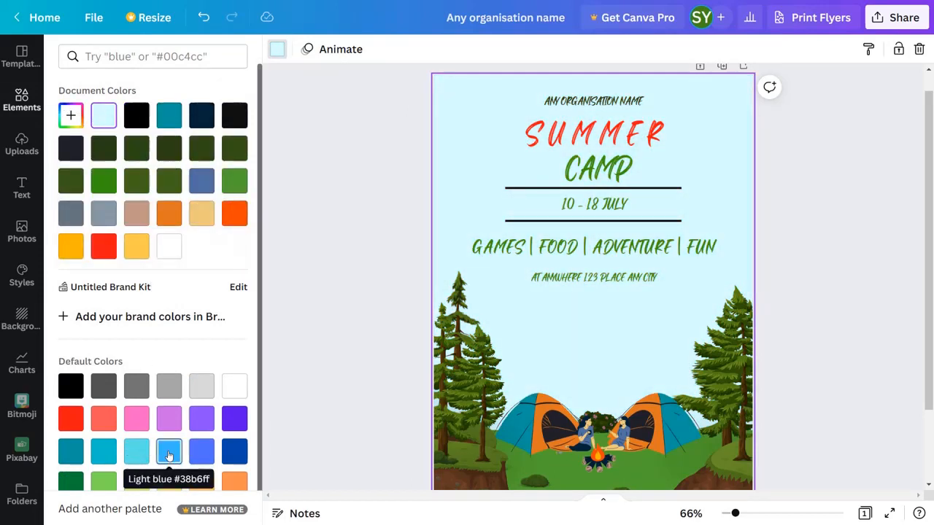
click(169, 456)
click(71, 115)
drag(193, 146, 99, 140)
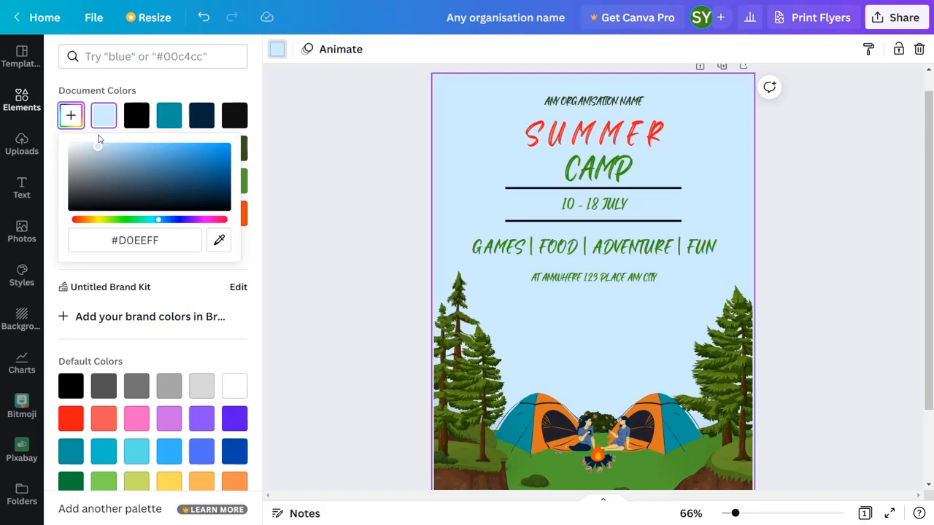
drag(92, 139, 90, 149)
click(357, 216)
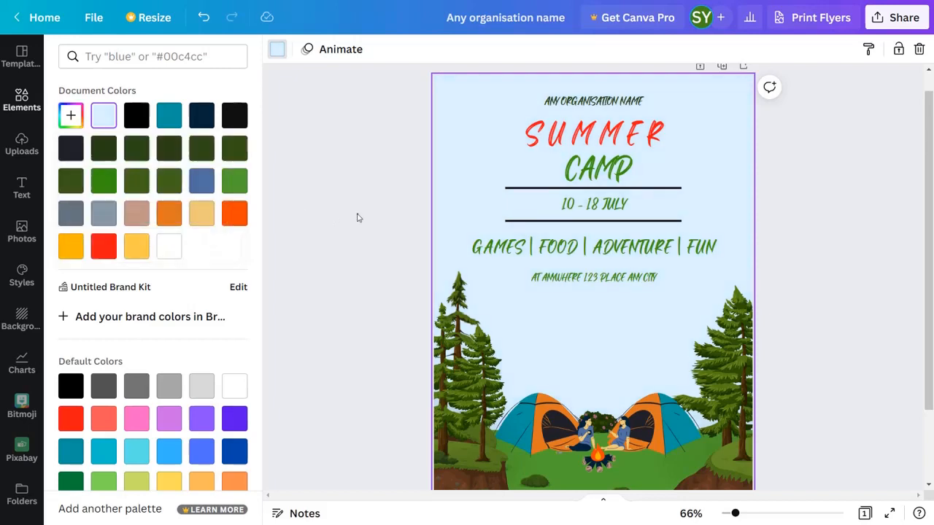
Search the elements for "CLOUDS" and place a light blue cloud at the flyer's upper left beside the title.
click(141, 59)
text(CLOUDS)
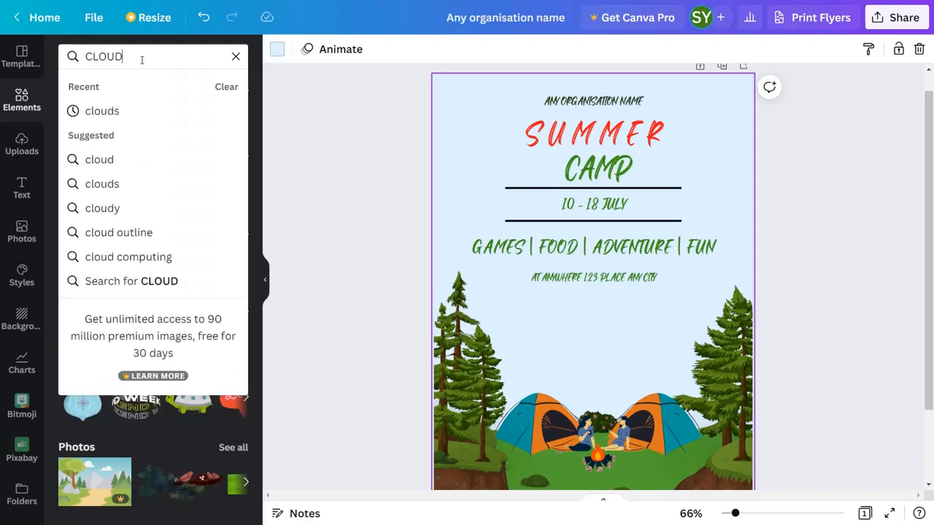
key(Return)
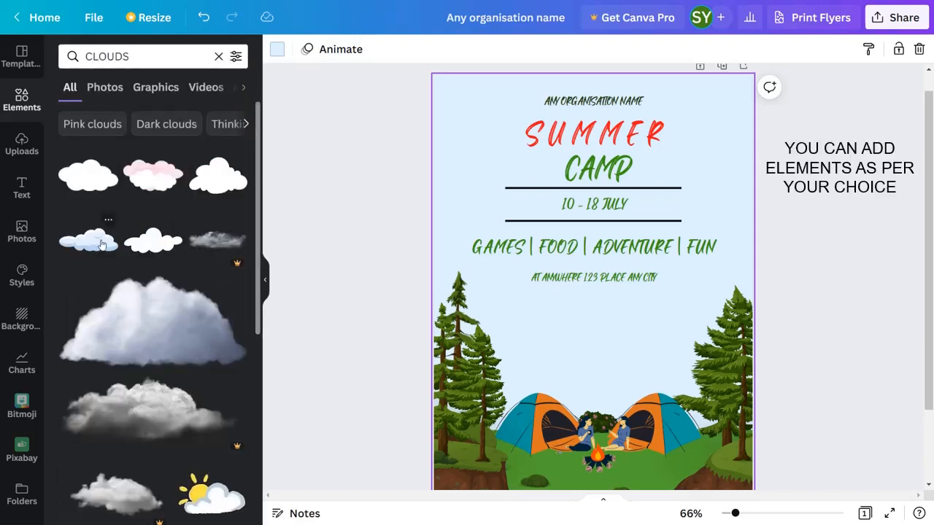
click(121, 231)
drag(562, 283, 474, 102)
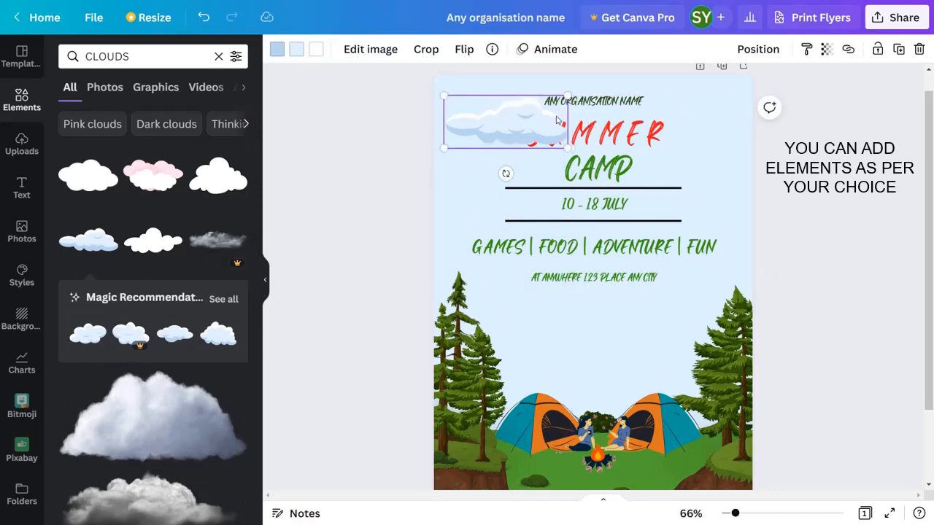
Set the transparency of the cloud beside the title to 45.
click(827, 49)
drag(811, 99, 756, 110)
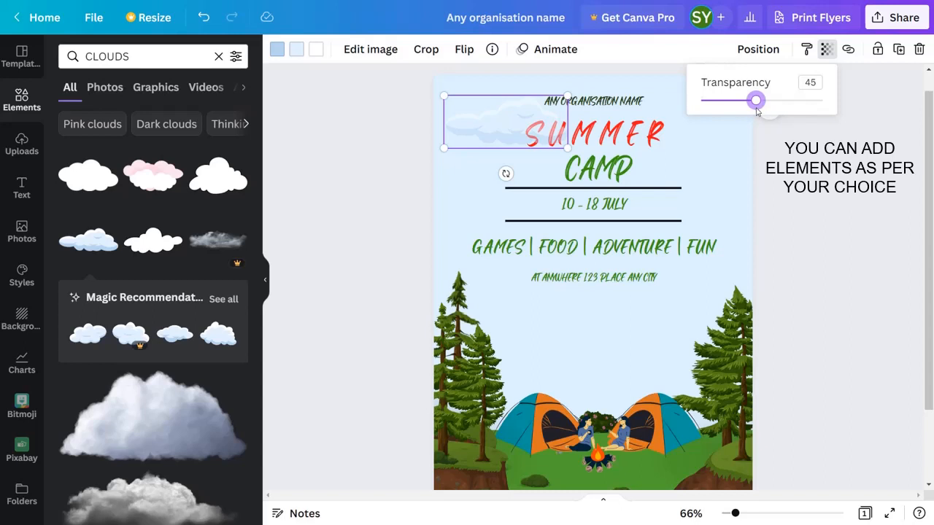
click(730, 139)
click(730, 139)
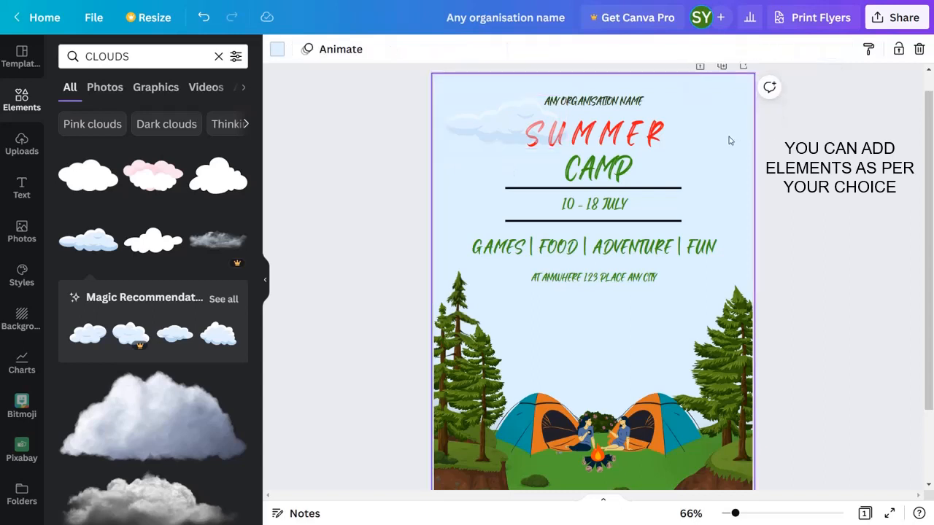
click(489, 118)
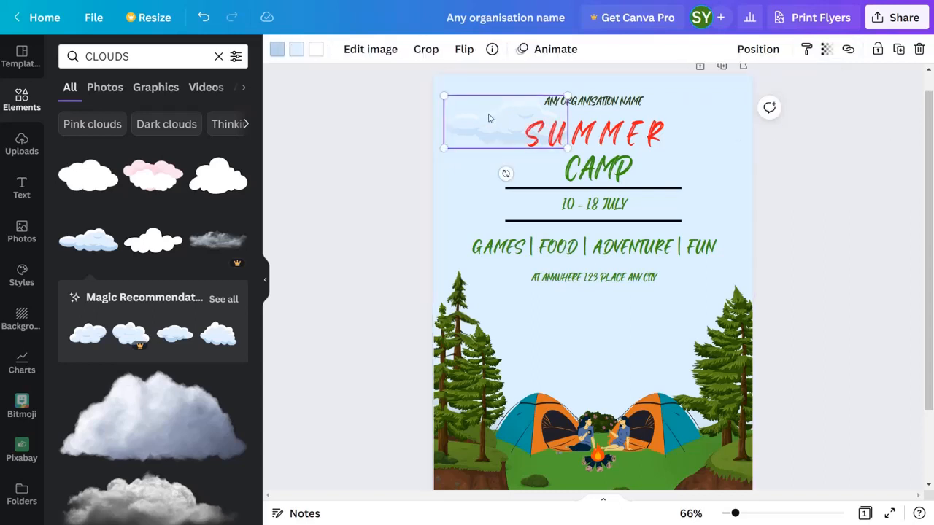
Add a second recommended cloud at the flyer's right edge beside the date and set its transparency to 34.
click(174, 334)
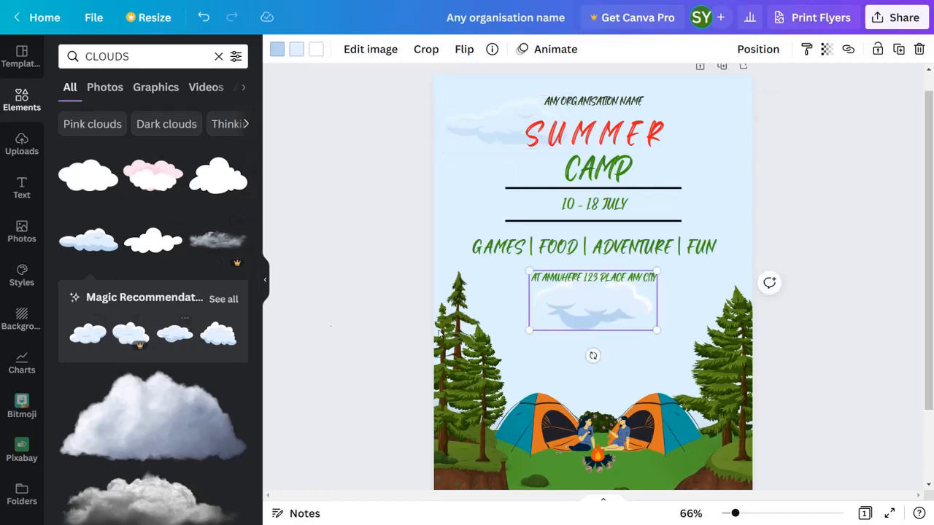
drag(635, 319, 733, 227)
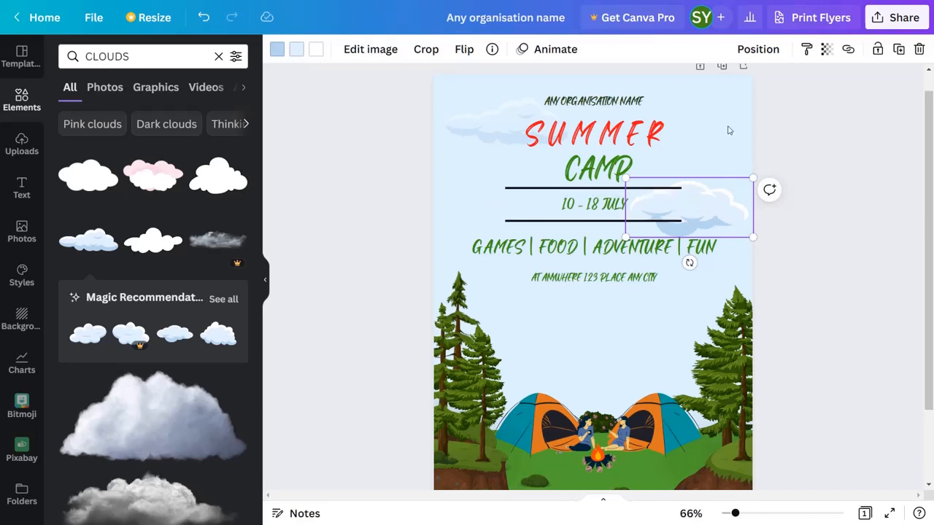
click(827, 49)
drag(821, 99, 743, 108)
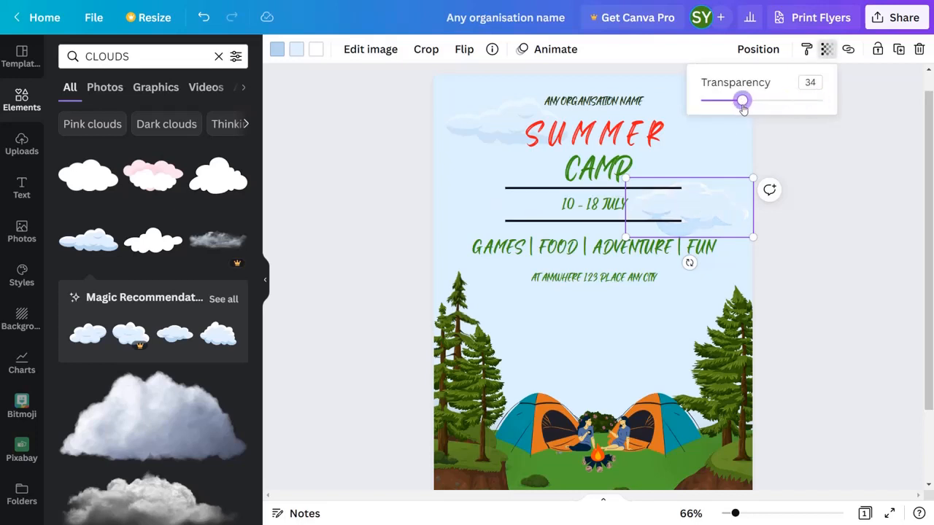
Fade the cloud beside the title further by lowering its transparency value, keeping it in its original place.
drag(477, 115, 566, 107)
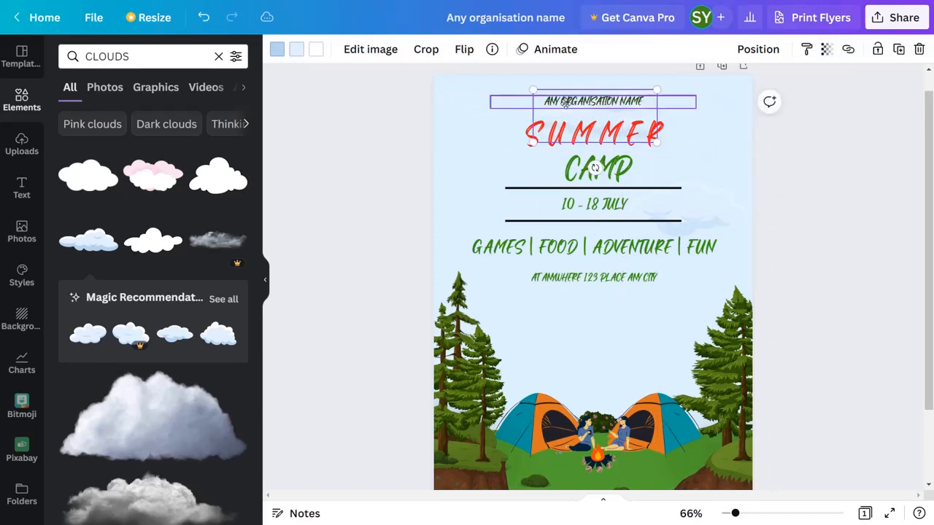
key(ctrl+z)
click(827, 50)
drag(759, 104, 740, 103)
click(805, 167)
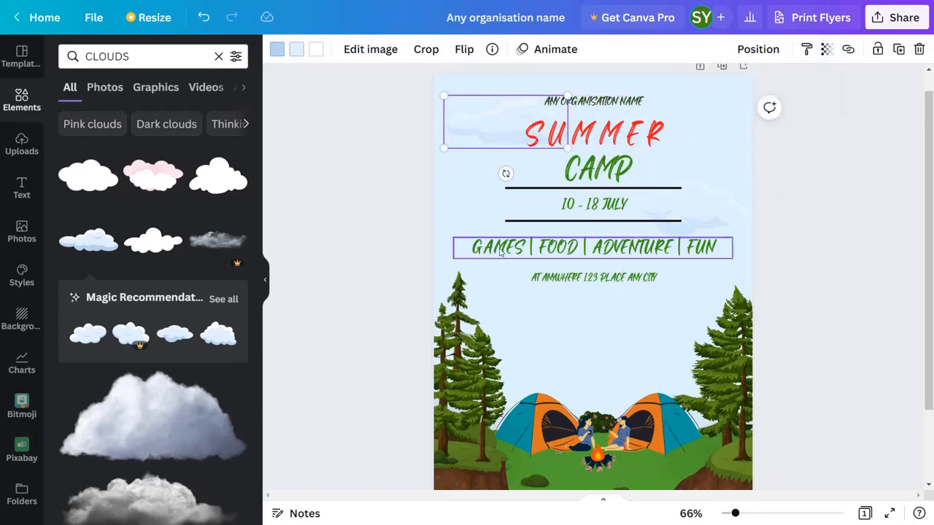
Add a third recommended cloud and move it to the flyer's left edge near the activities line.
click(170, 344)
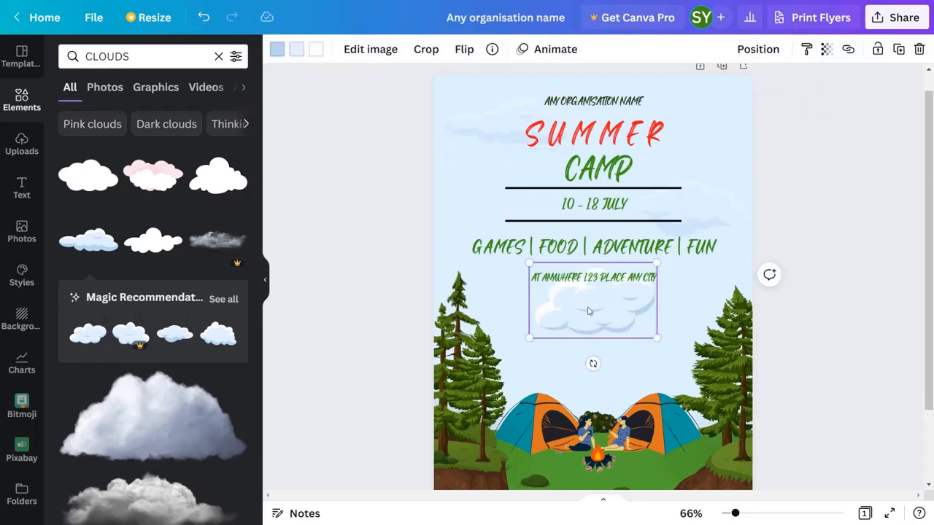
drag(595, 321, 597, 318)
drag(663, 350, 419, 265)
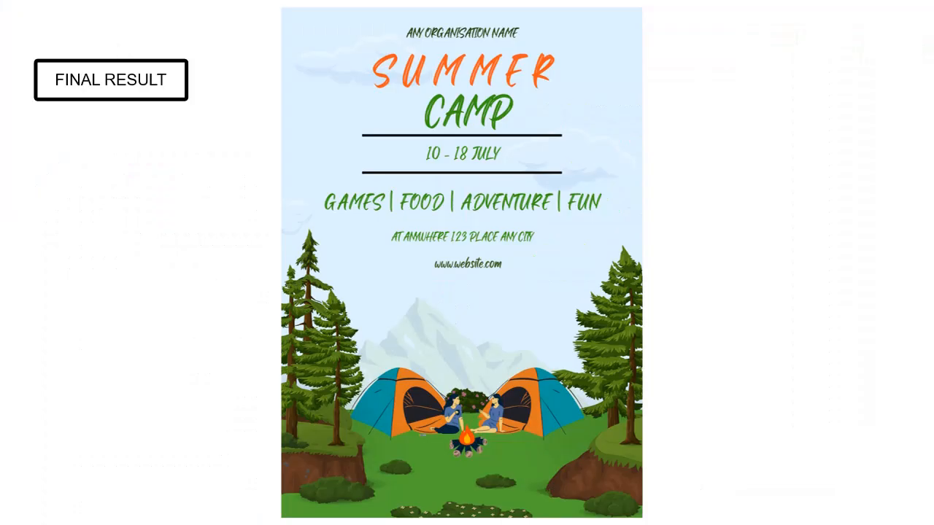